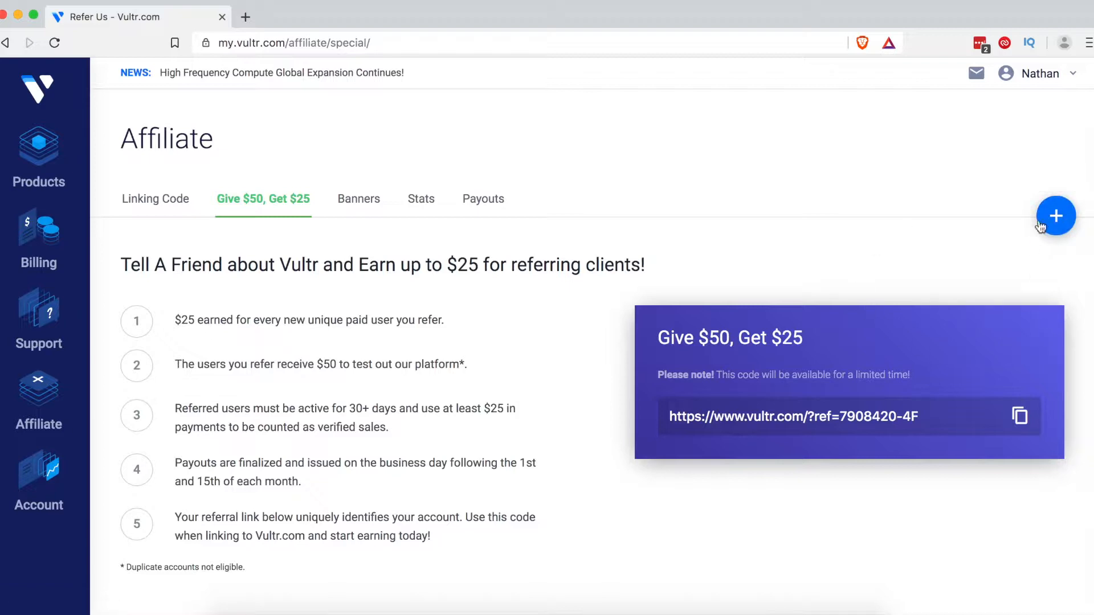
Step: Start a new Cloud Compute deployment with New York (NJ) as the server location
left_click(1055, 231)
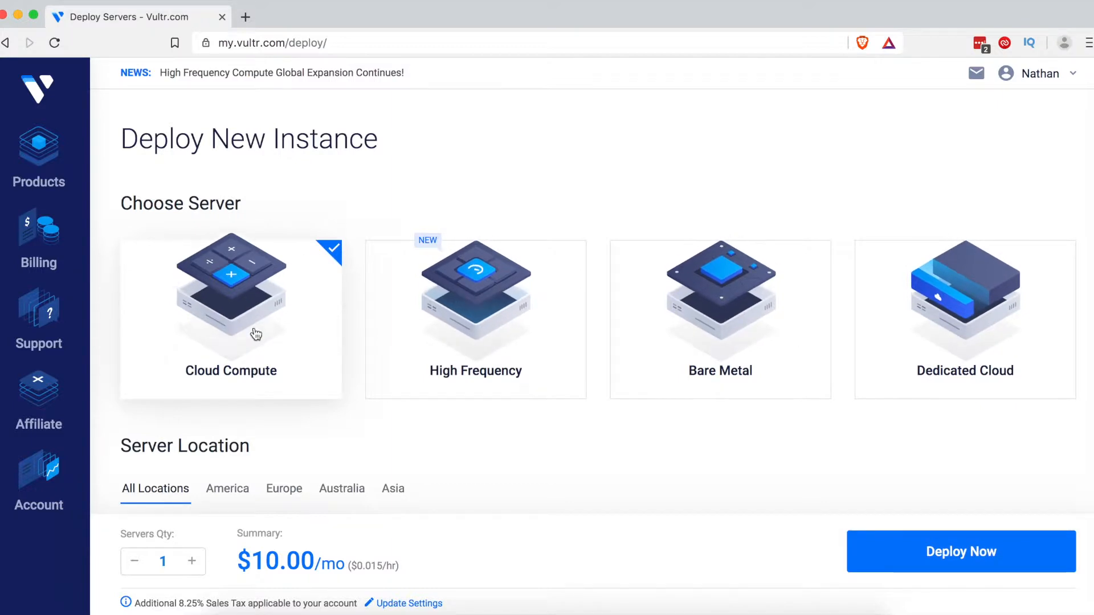
scroll(343, 241, "down", 7)
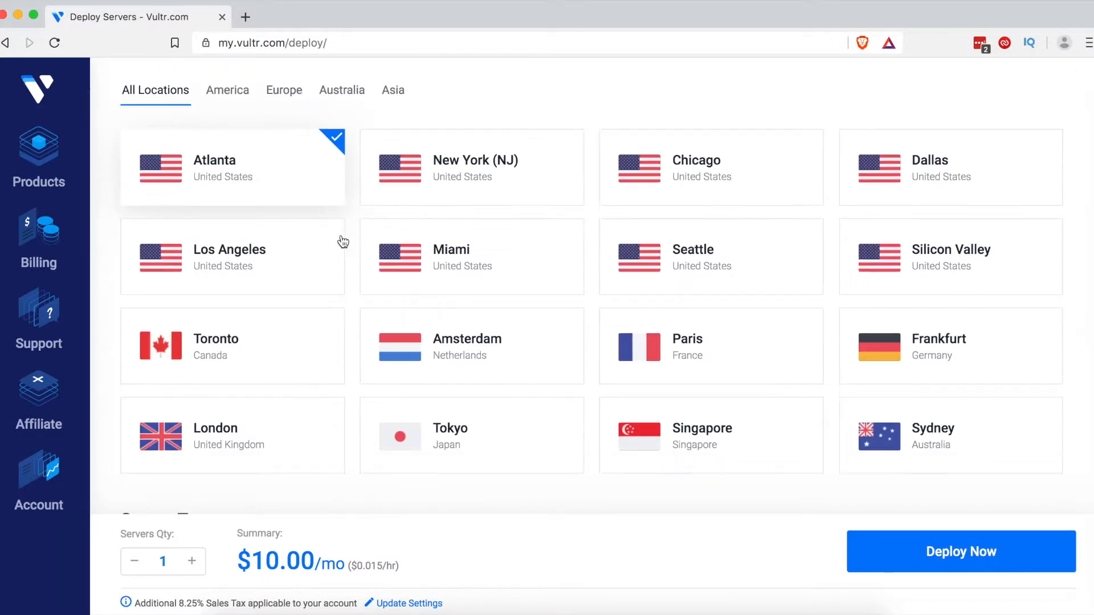
scroll(343, 242, "down", 1)
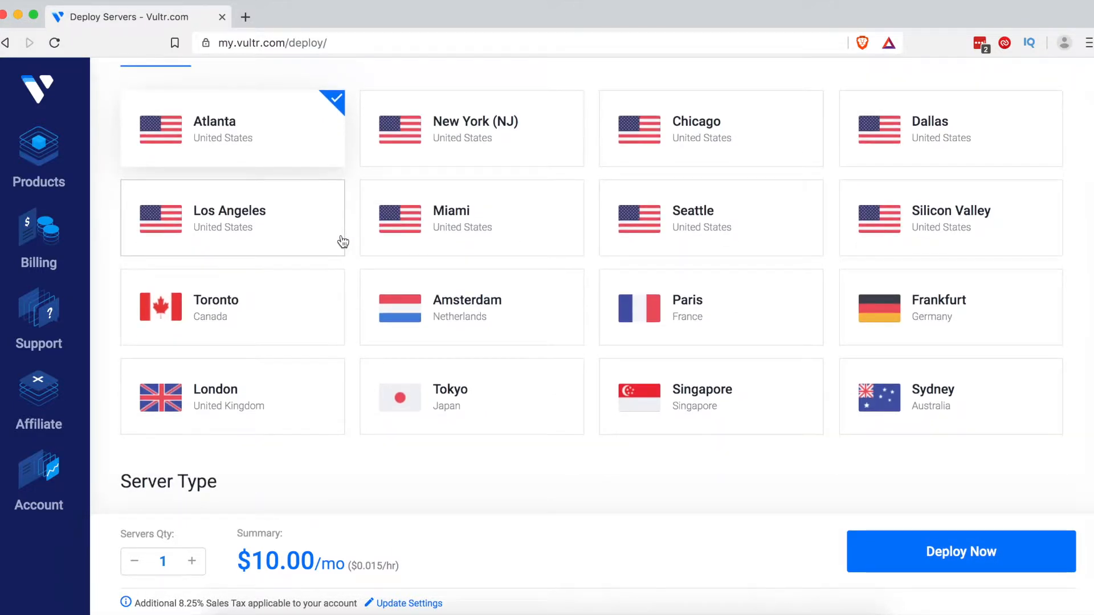
scroll(342, 242, "up", 2)
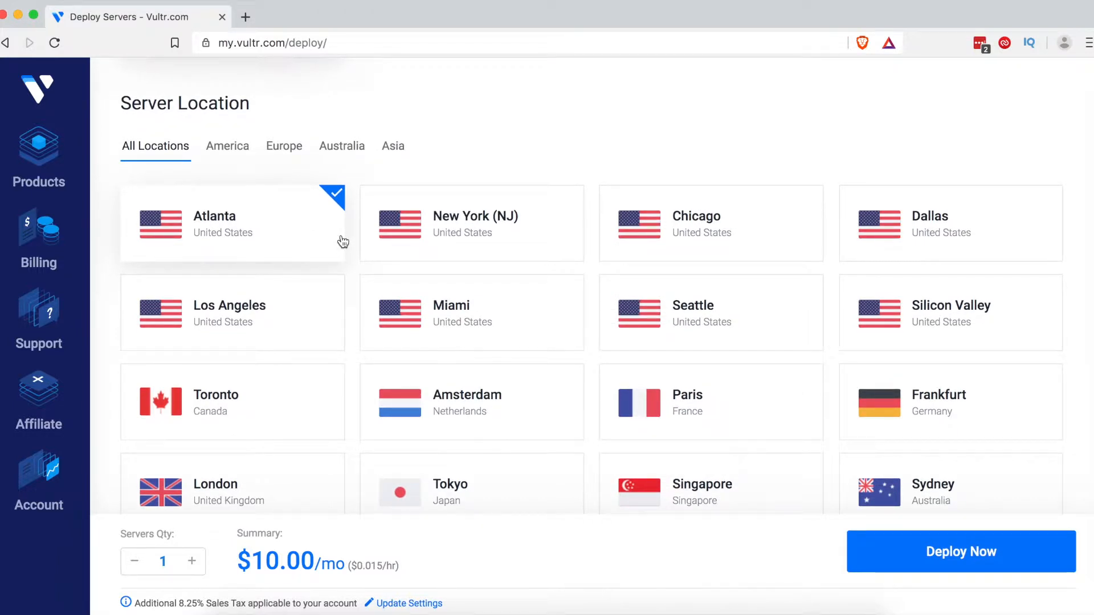
left_click(456, 222)
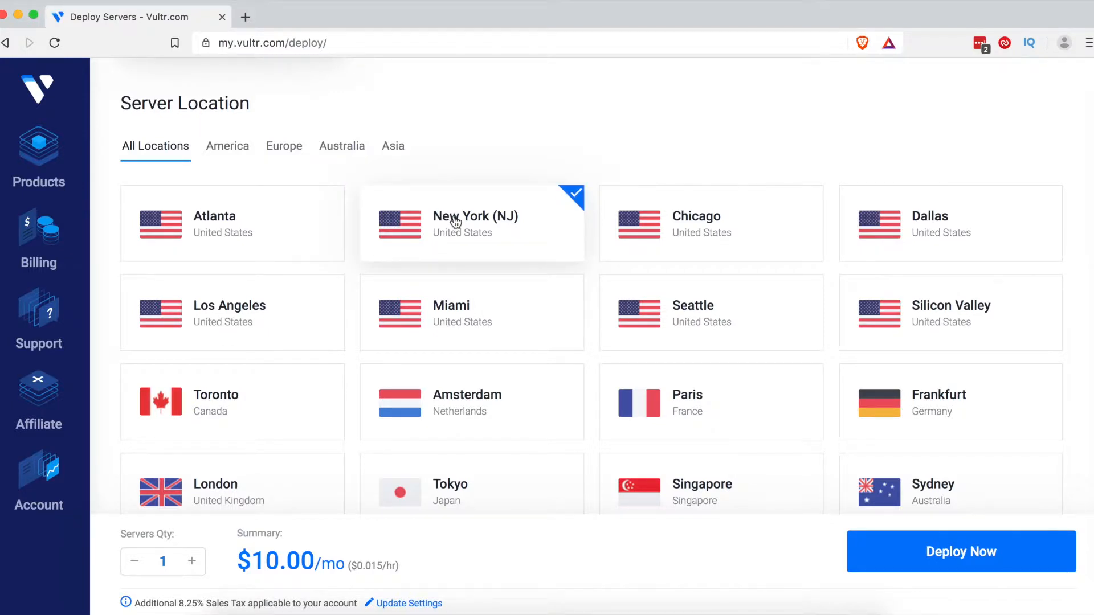
scroll(456, 223, "down", 3)
scroll(456, 222, "up", 2)
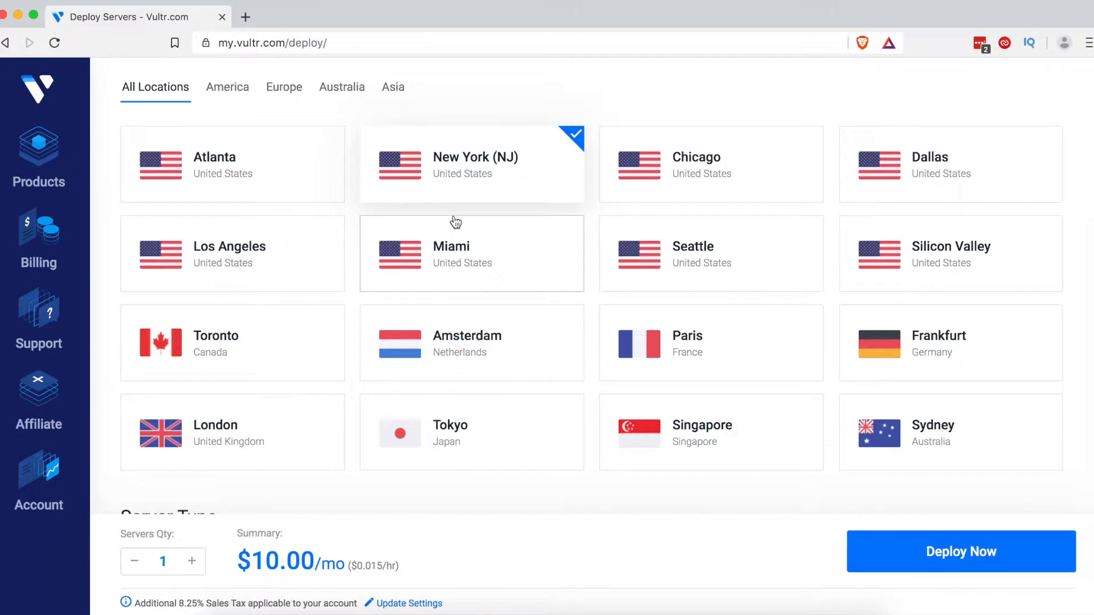
scroll(520, 330, "down", 2)
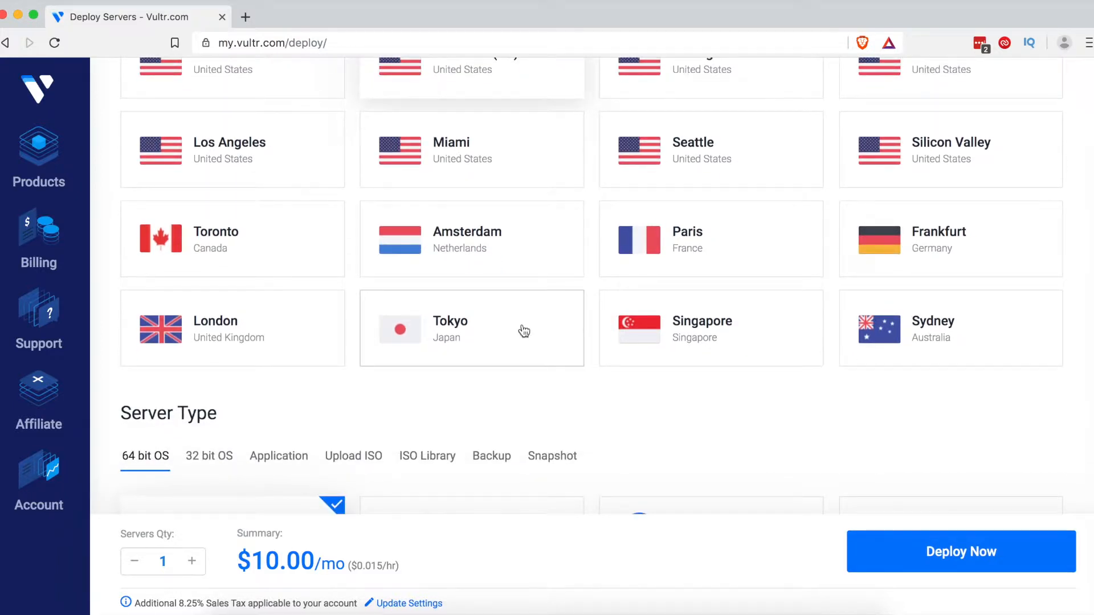
scroll(523, 331, "down", 5)
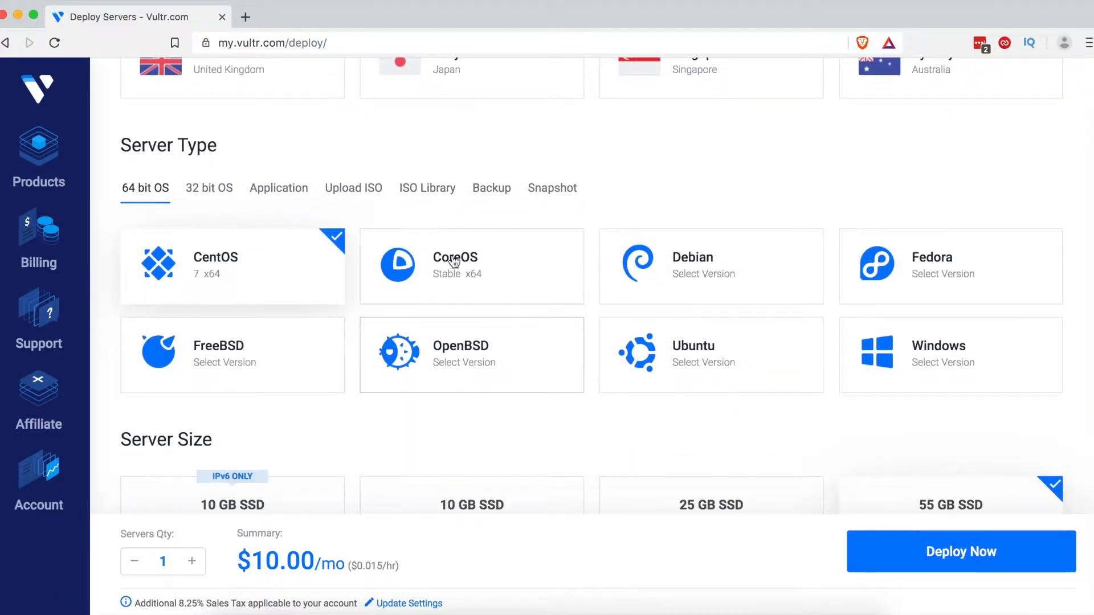
Step: Choose WordPress from the Application images as the server type
left_click(295, 188)
scroll(295, 188, "down", 4)
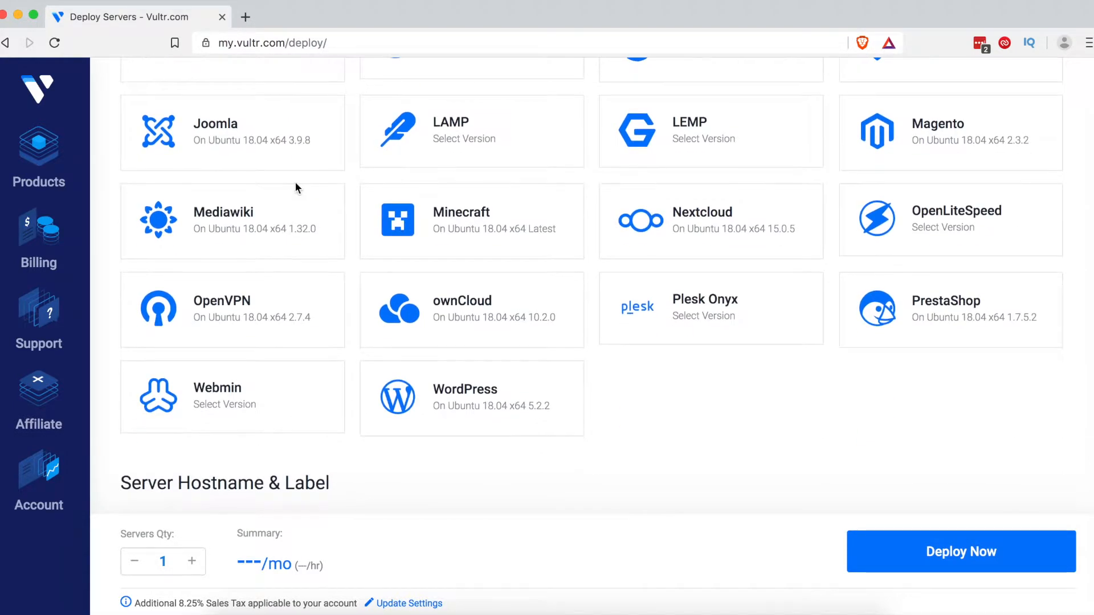
left_click(471, 399)
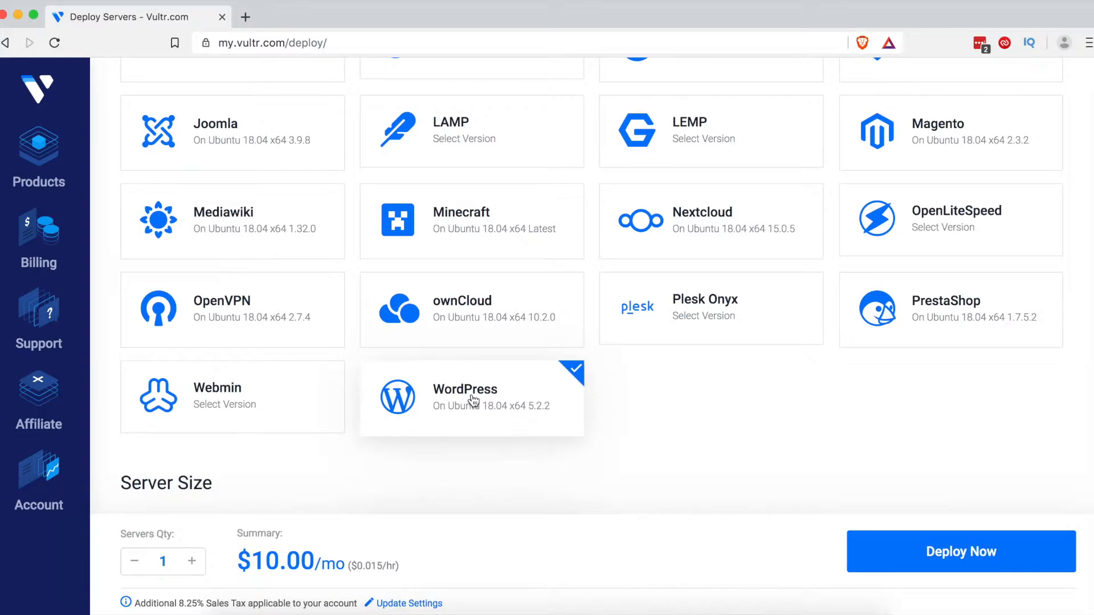
scroll(588, 399, "down", 7)
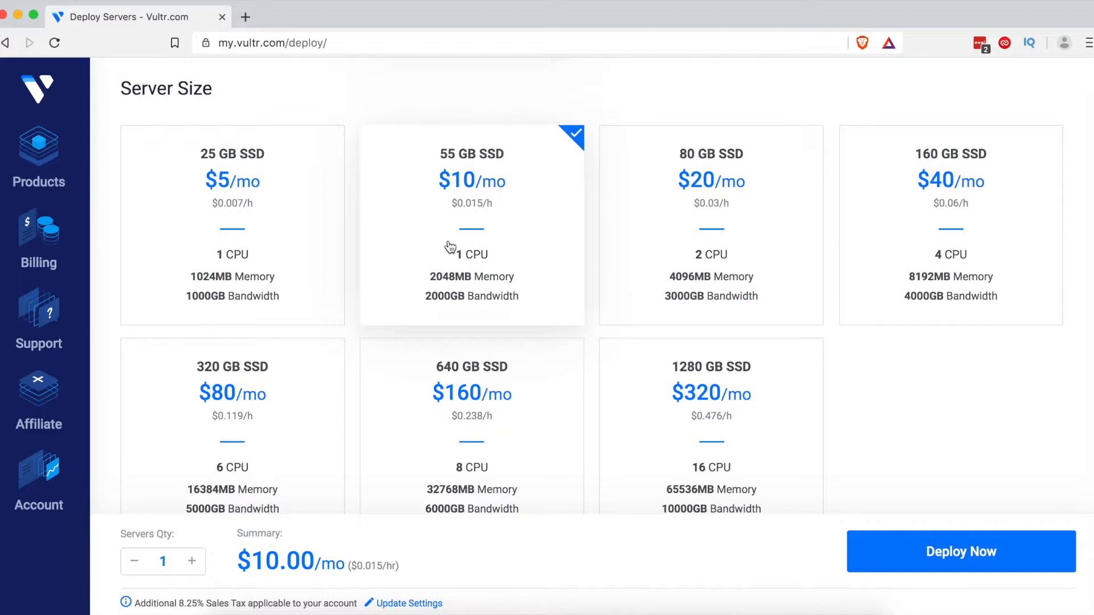
Step: Compare the 55, 80 and 160 GB plans, then settle on the 25 GB SSD $5/mo size
left_click(239, 187)
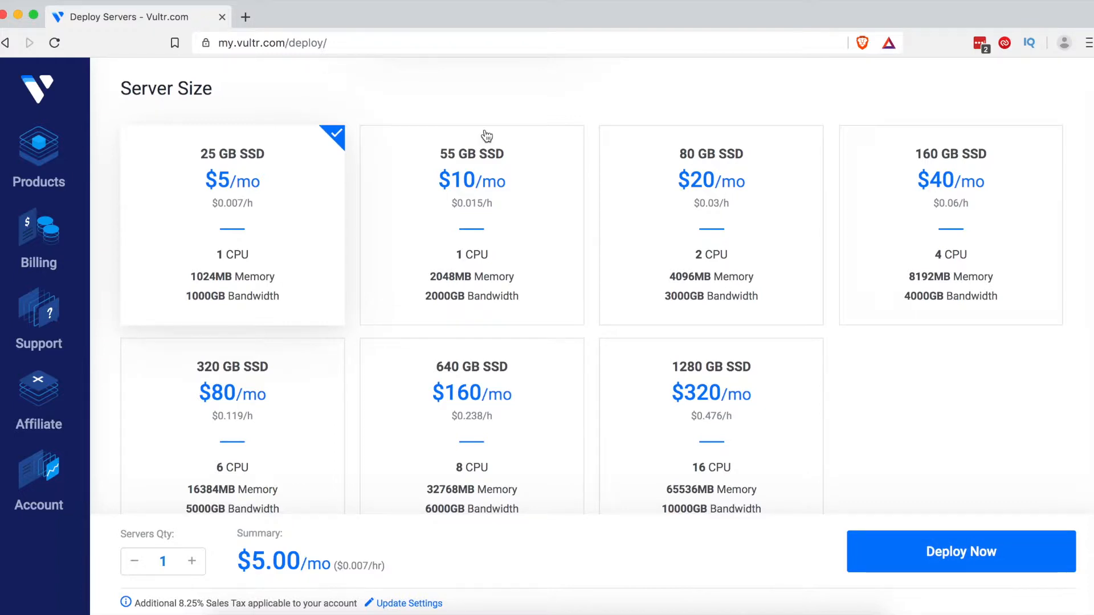
left_click(468, 225)
left_click(655, 210)
left_click(877, 214)
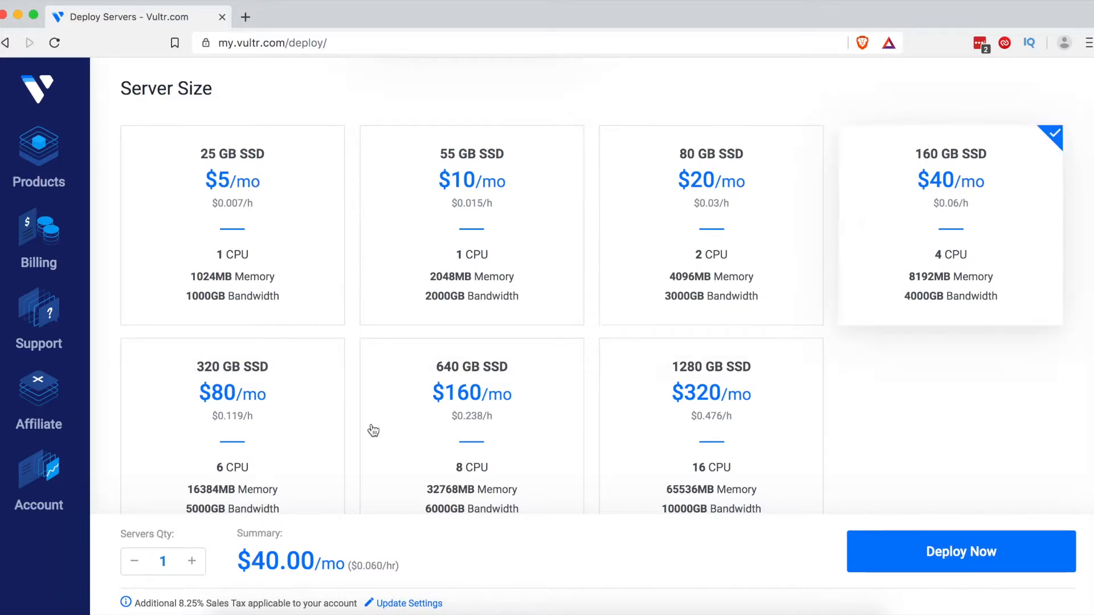
left_click(214, 202)
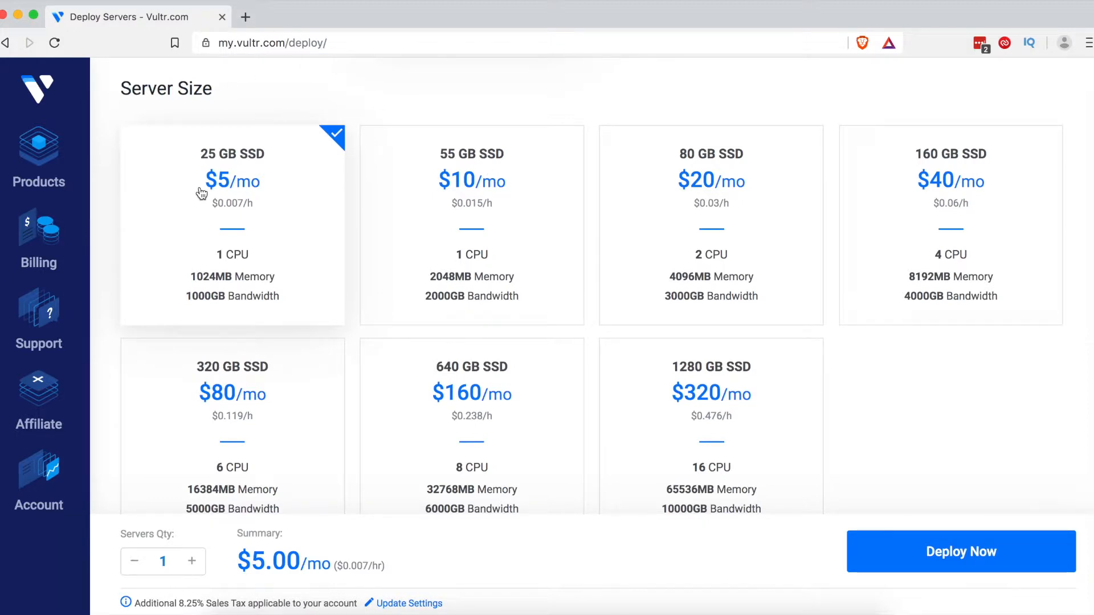
left_click(698, 188)
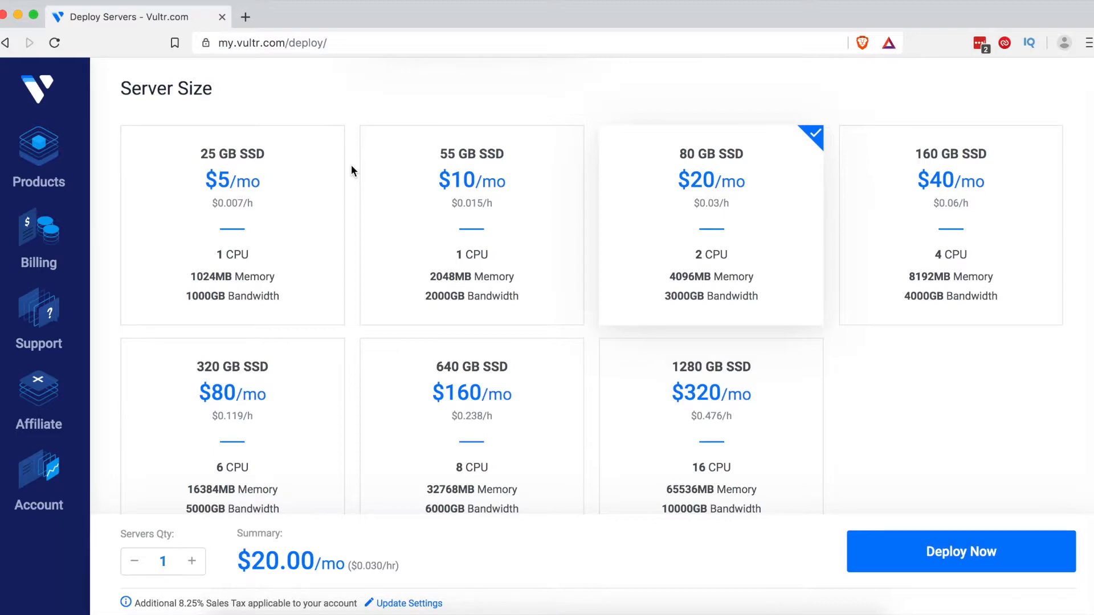
left_click(260, 206)
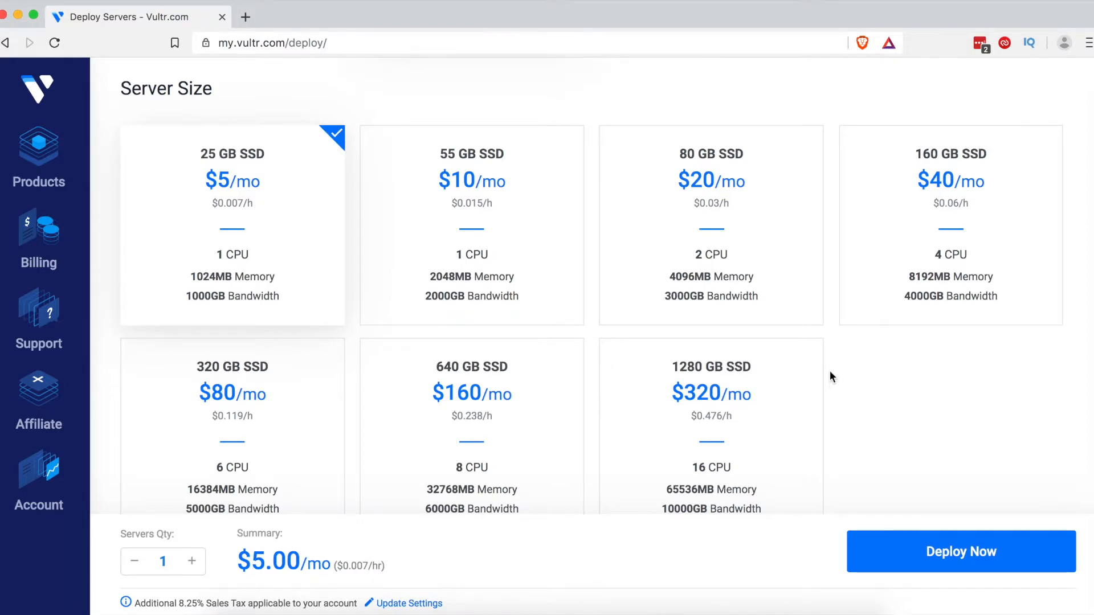
scroll(830, 372, "down", 10)
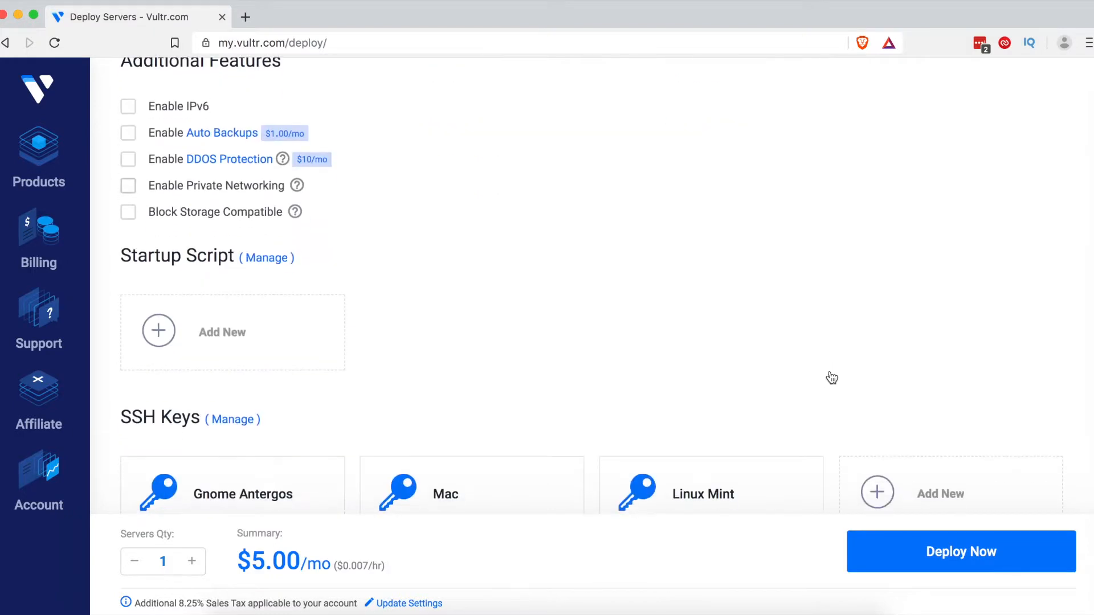
Step: Set the server hostname and label to wordpress and deploy the server
scroll(534, 360, "down", 5)
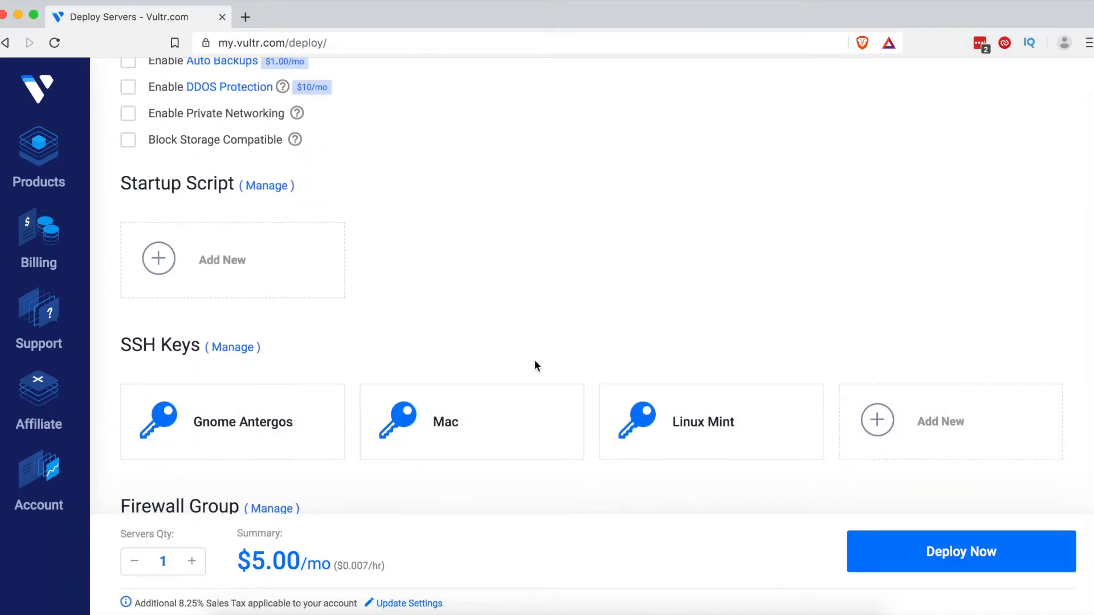
scroll(482, 258, "down", 2)
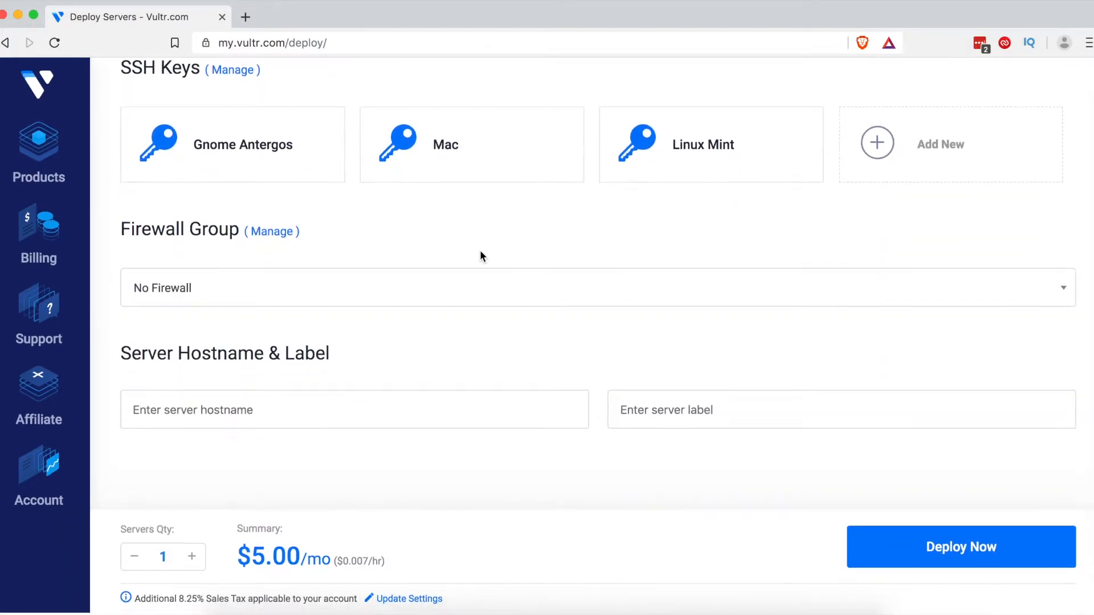
left_click(380, 396)
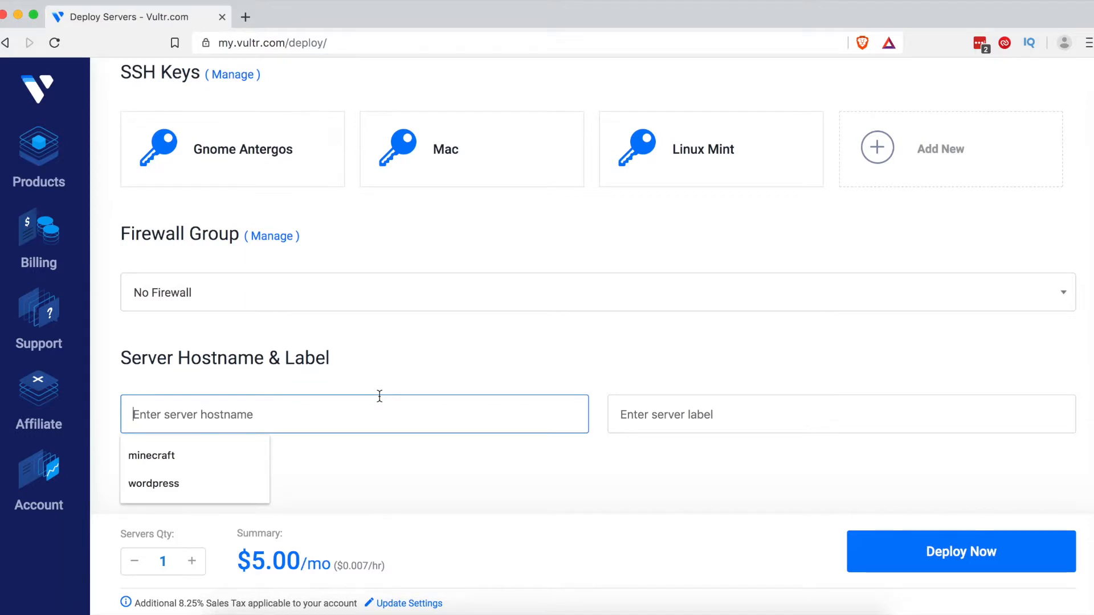
left_click(245, 492)
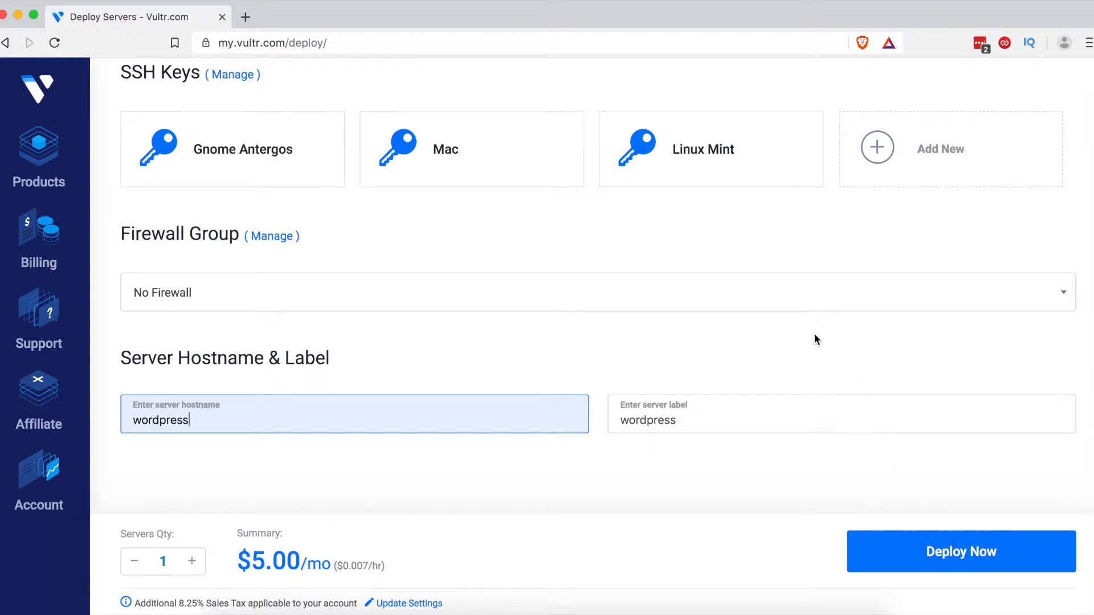
left_click(935, 571)
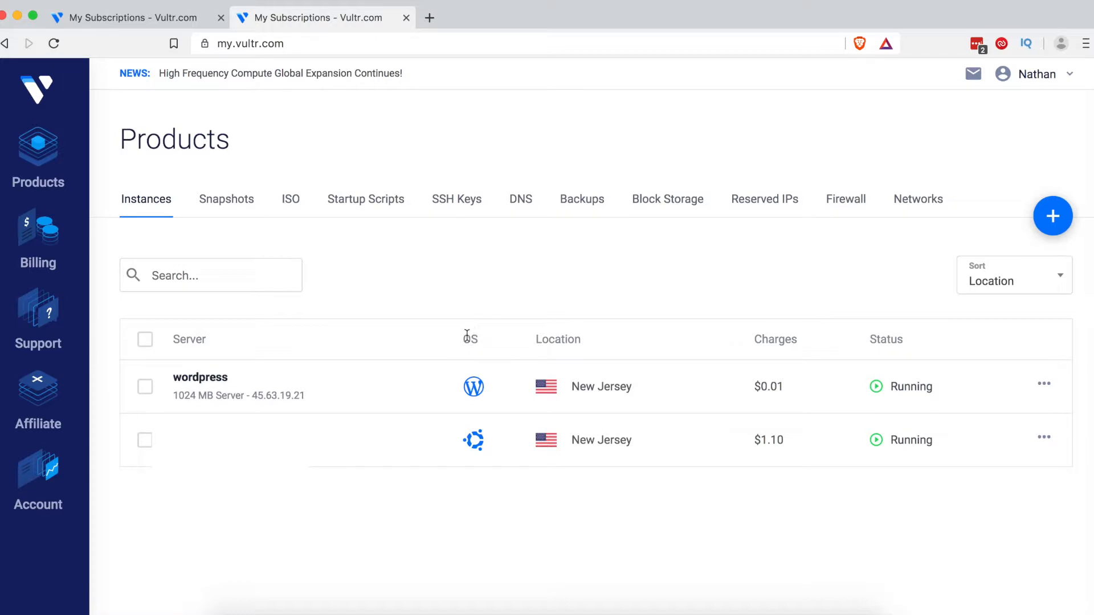
Step: Open the wordpress server's Server Information page down to its Application Information login details
left_click(204, 380)
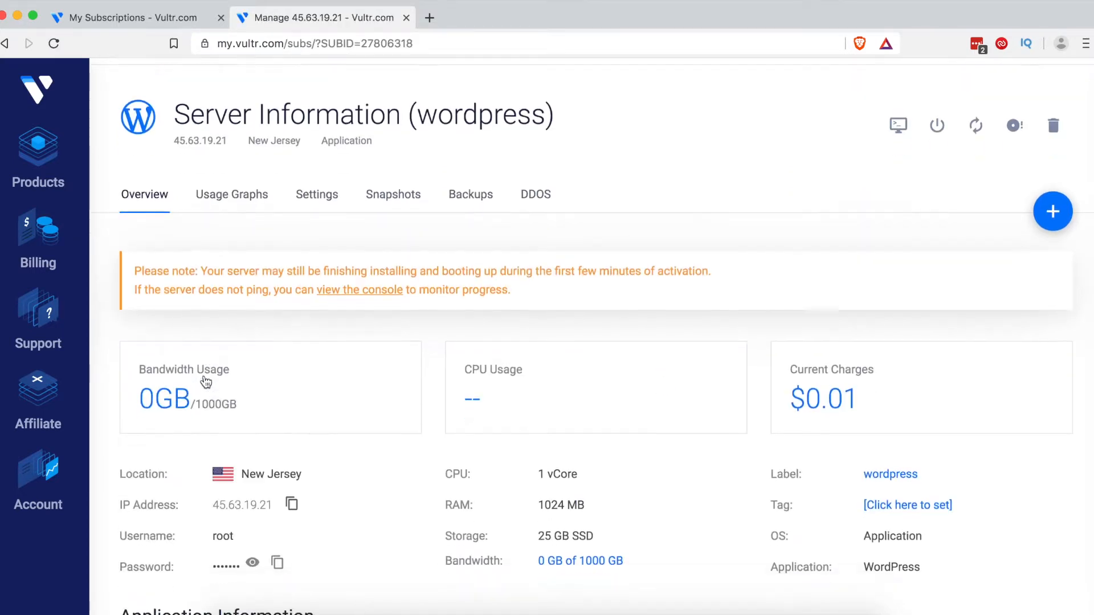
scroll(206, 382, "down", 3)
scroll(435, 389, "up", 2)
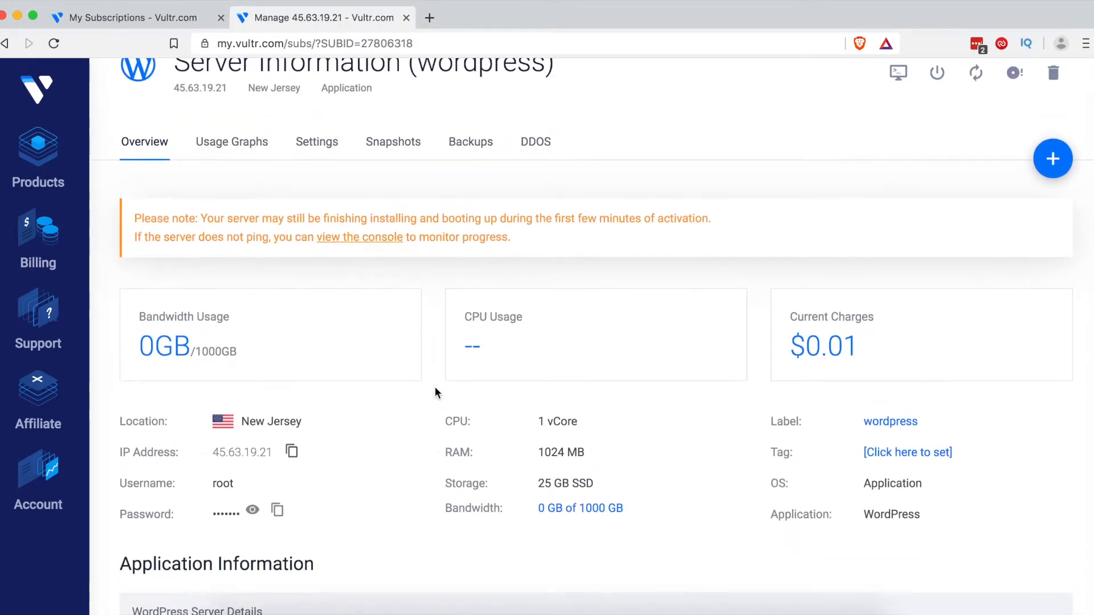
scroll(435, 389, "down", 4)
scroll(435, 388, "down", 3)
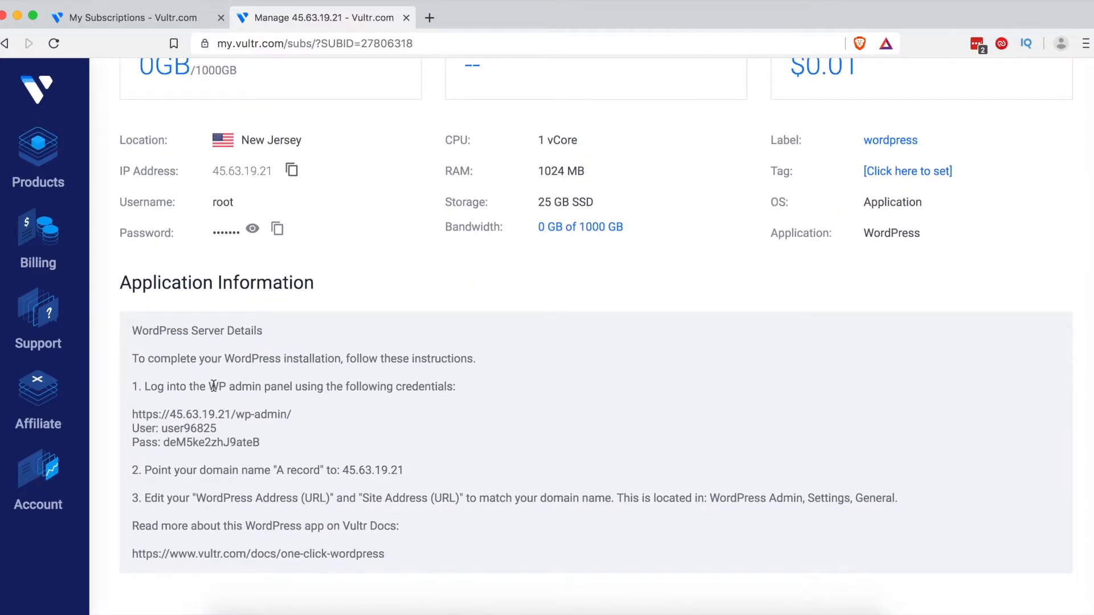
Step: Load the server's wp-admin address in a new tab and proceed past the certificate warning
triple_click(212, 415)
key("super+c")
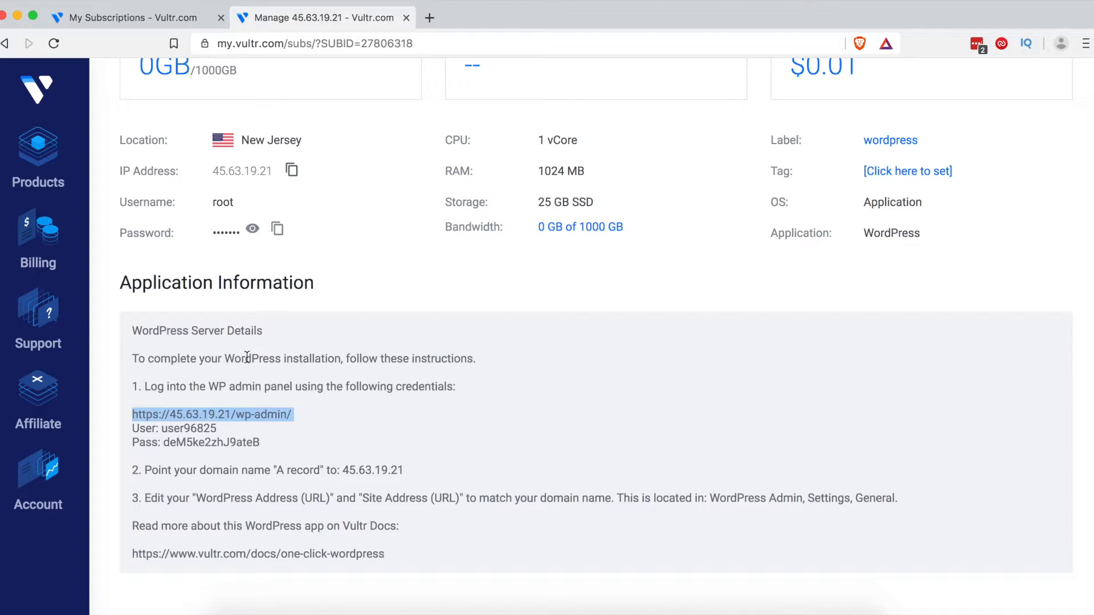
left_click(426, 17)
key("super+v")
key("Return")
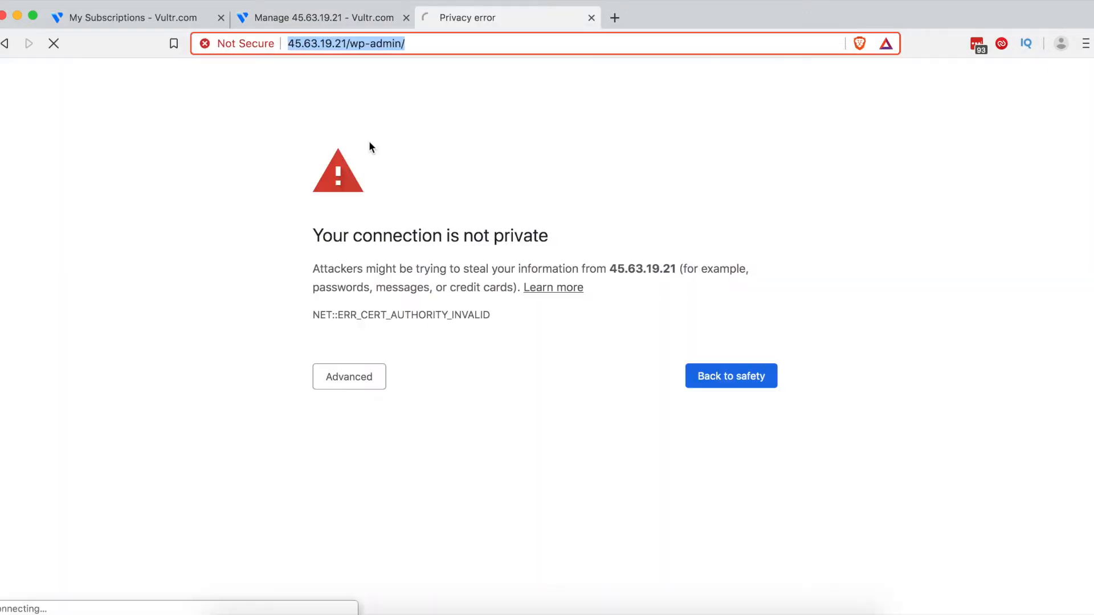
left_click(356, 380)
left_click(377, 494)
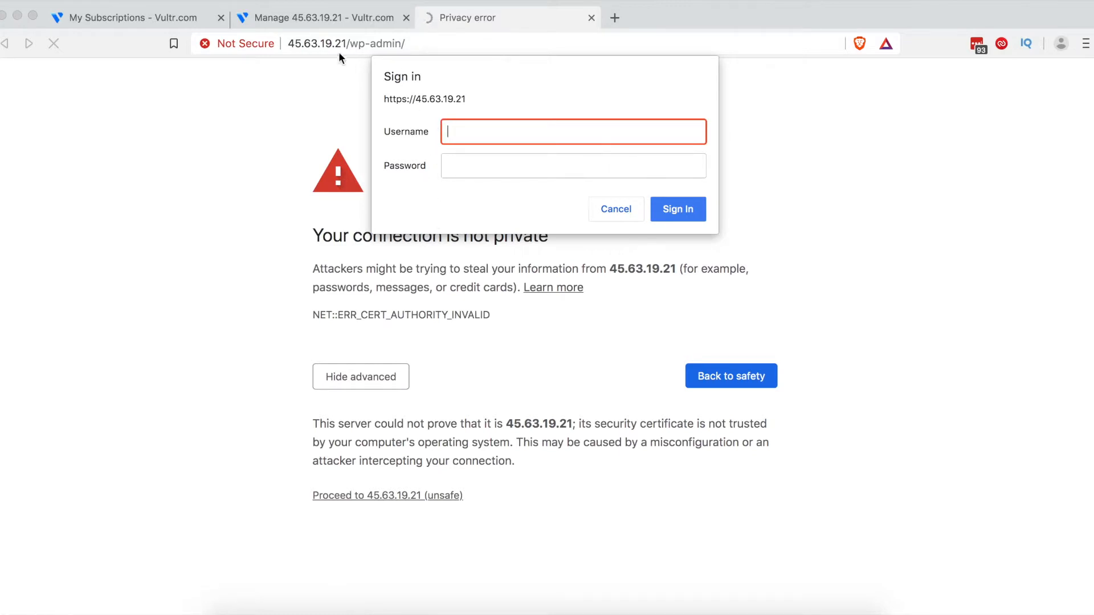
Step: Copy the listed WordPress admin username into the sign-in prompt
left_click(319, 18)
left_click(202, 432)
double_click(201, 432)
key("super+c")
left_click(484, 19)
key("super+v")
Step: Copy the listed admin password into the prompt's password field and sign in
left_click(306, 17)
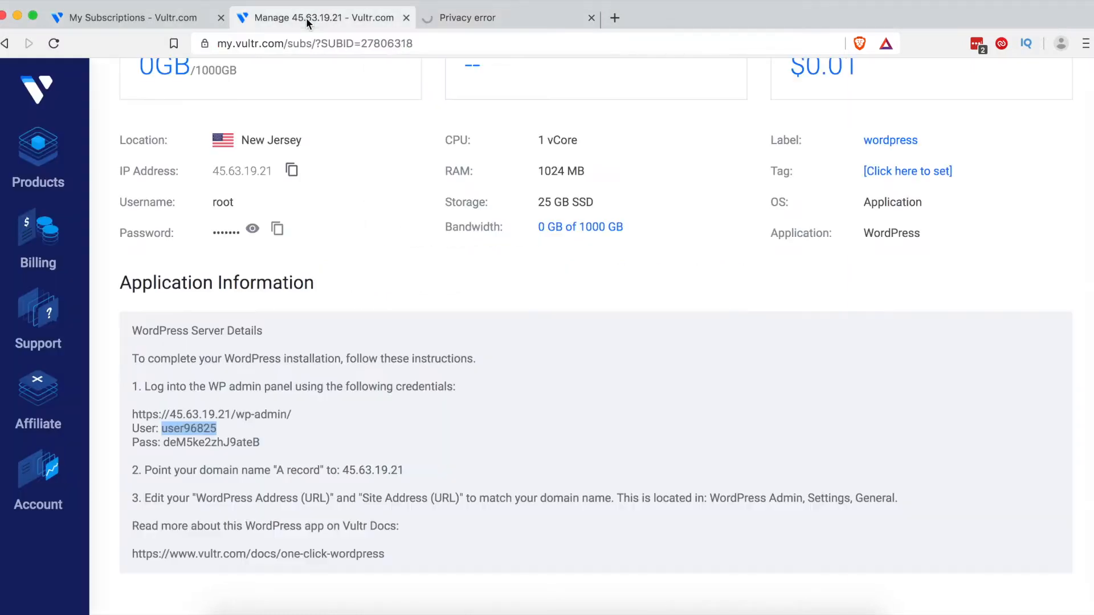
triple_click(219, 440)
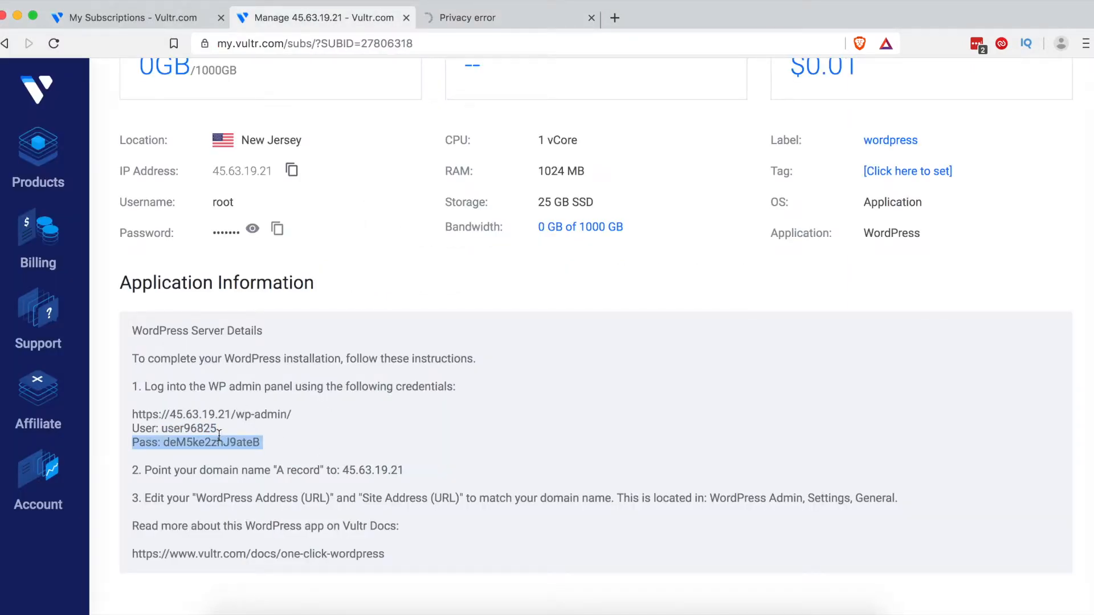
left_click(231, 449)
double_click(229, 444)
key("super+c")
left_click(467, 18)
key("Tab")
key("super+v")
left_click(687, 211)
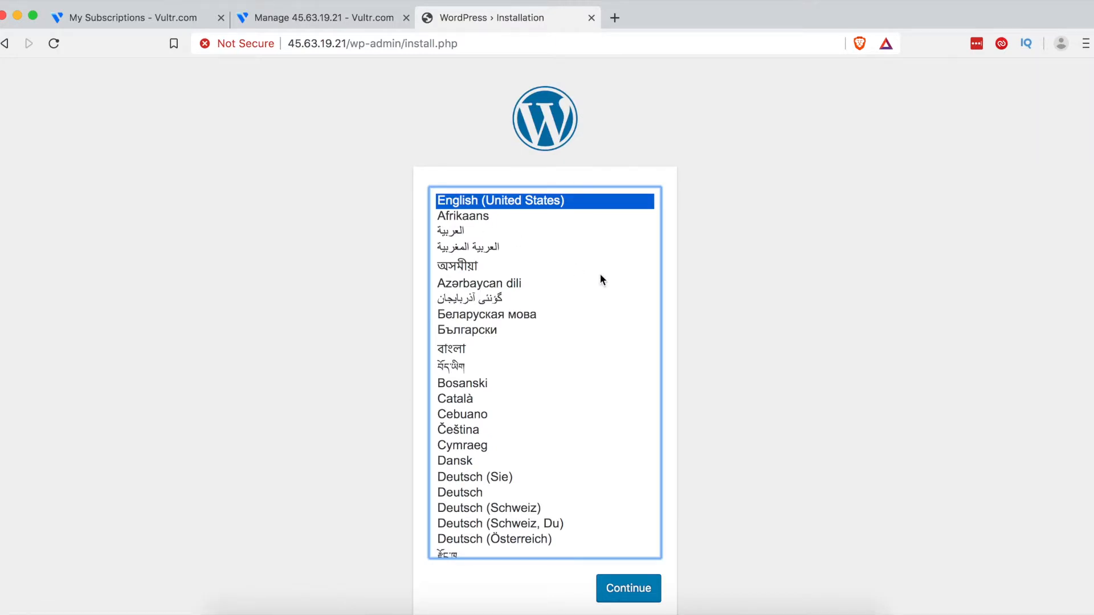
Step: Continue the WordPress setup with English (United States) as the site language
scroll(631, 286, "down", 15)
scroll(630, 285, "up", 15)
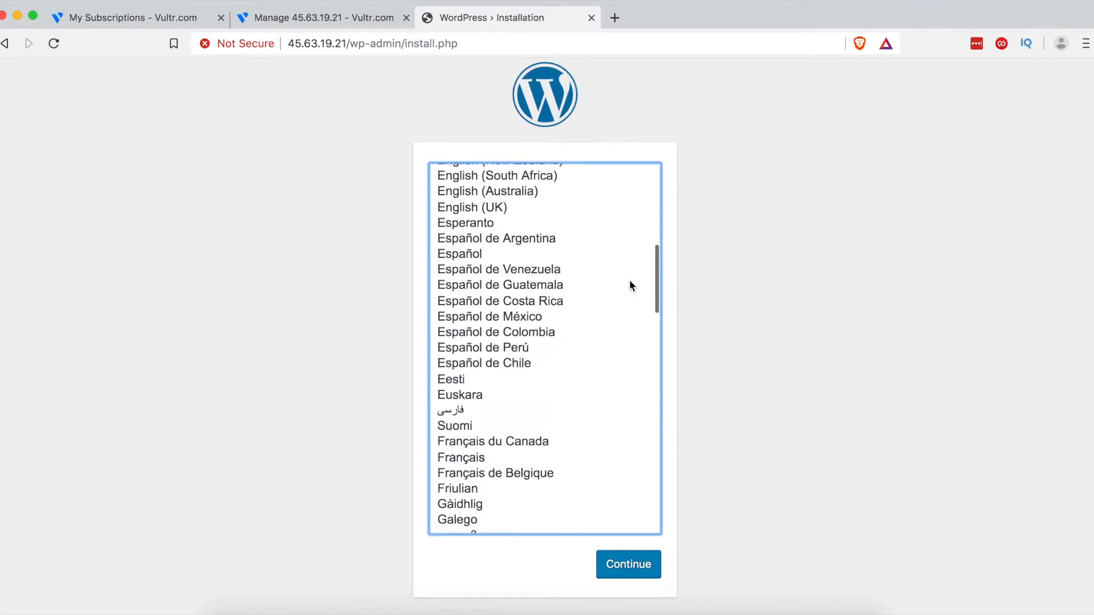
scroll(787, 257, "up", 2)
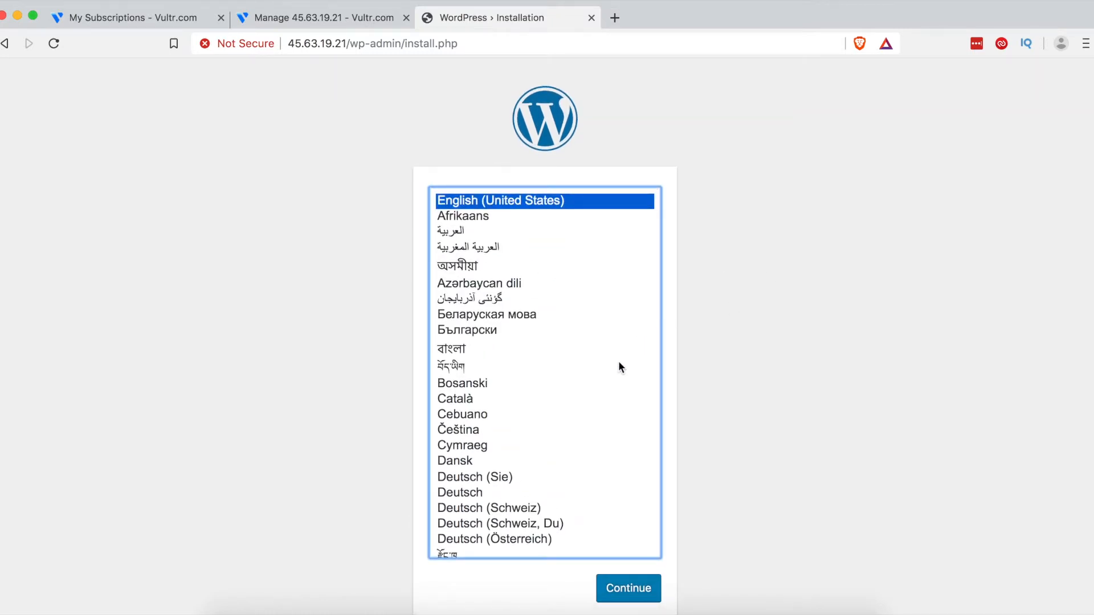
left_click(629, 587)
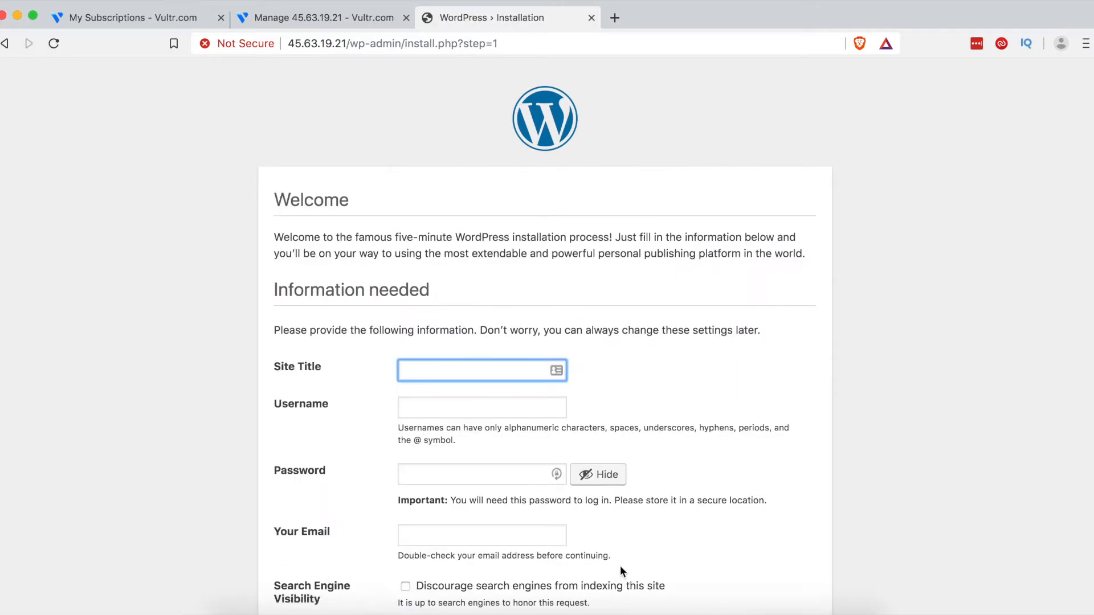
Step: Enter site title 'Carnegie Master' and username 'admin', and select the generated password
scroll(591, 426, "down", 2)
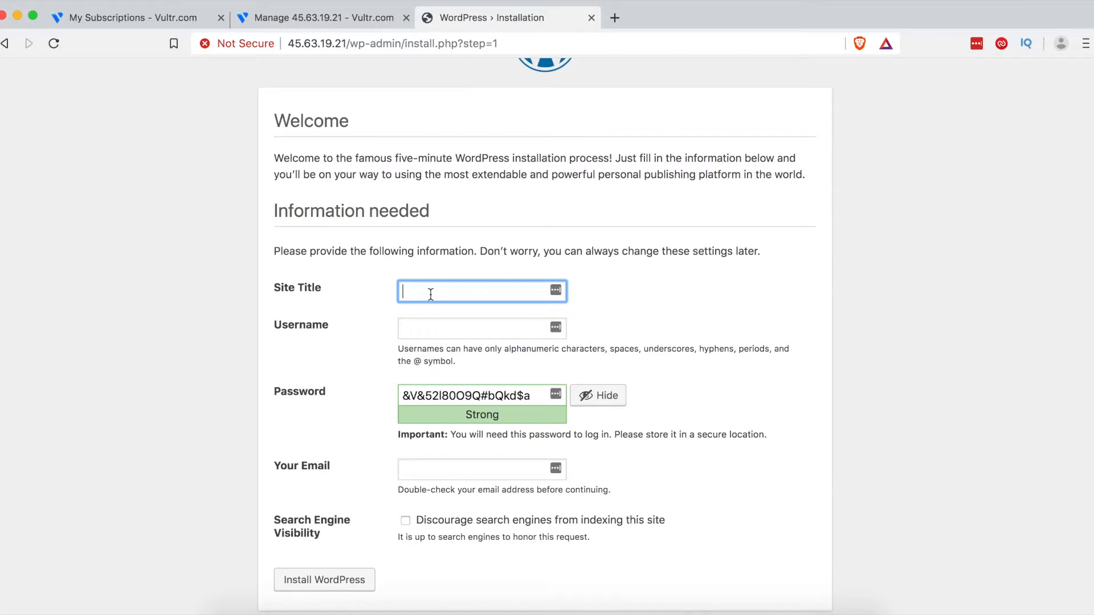
type("Carnegie Master")
key("Tab")
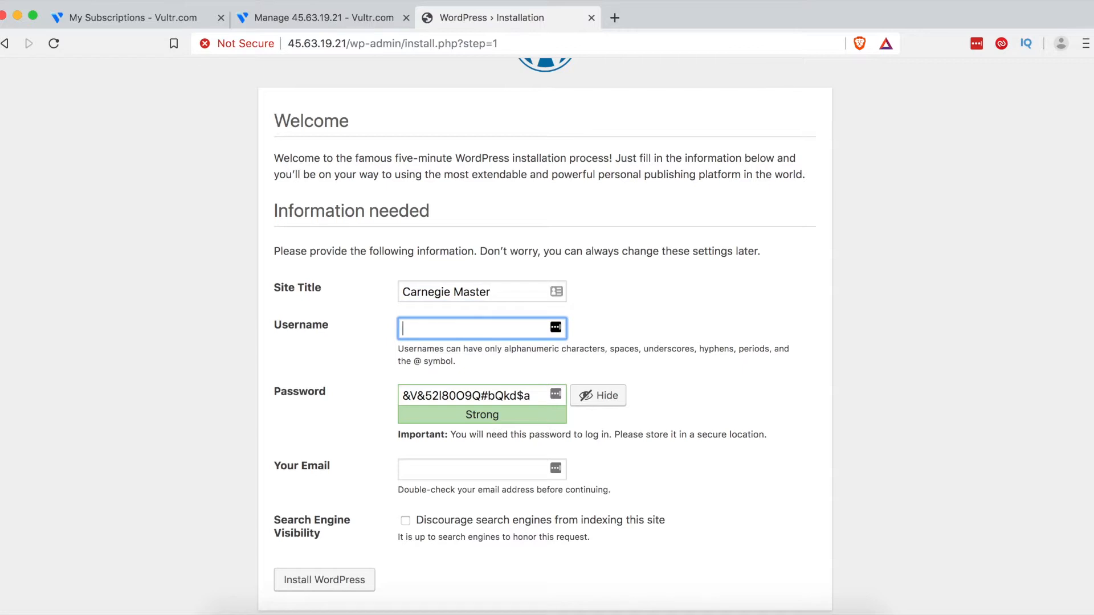
type("admin")
left_click(521, 396)
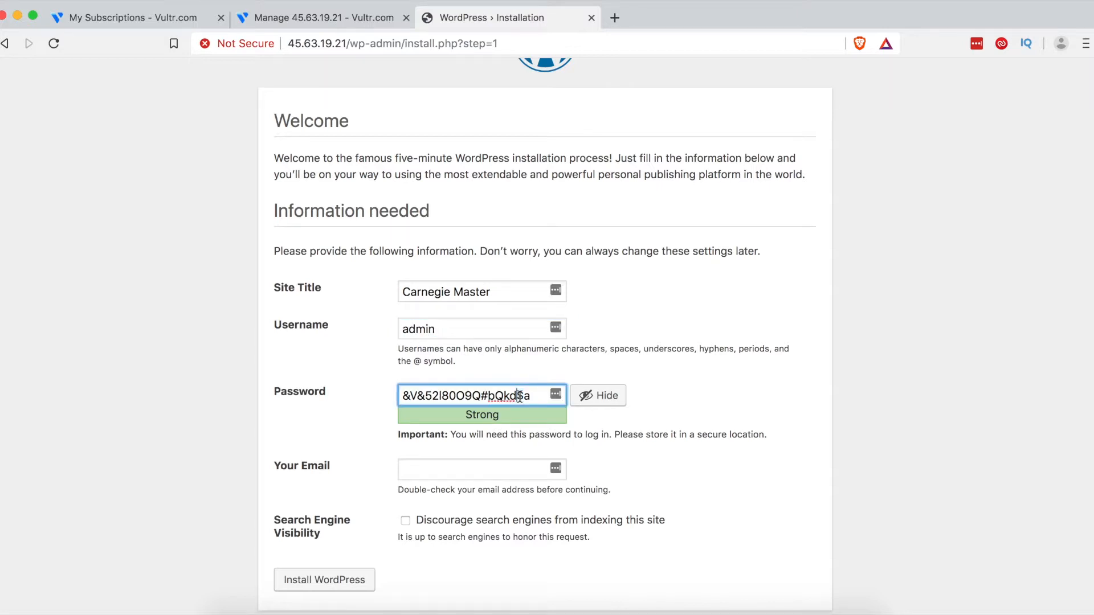
triple_click(472, 395)
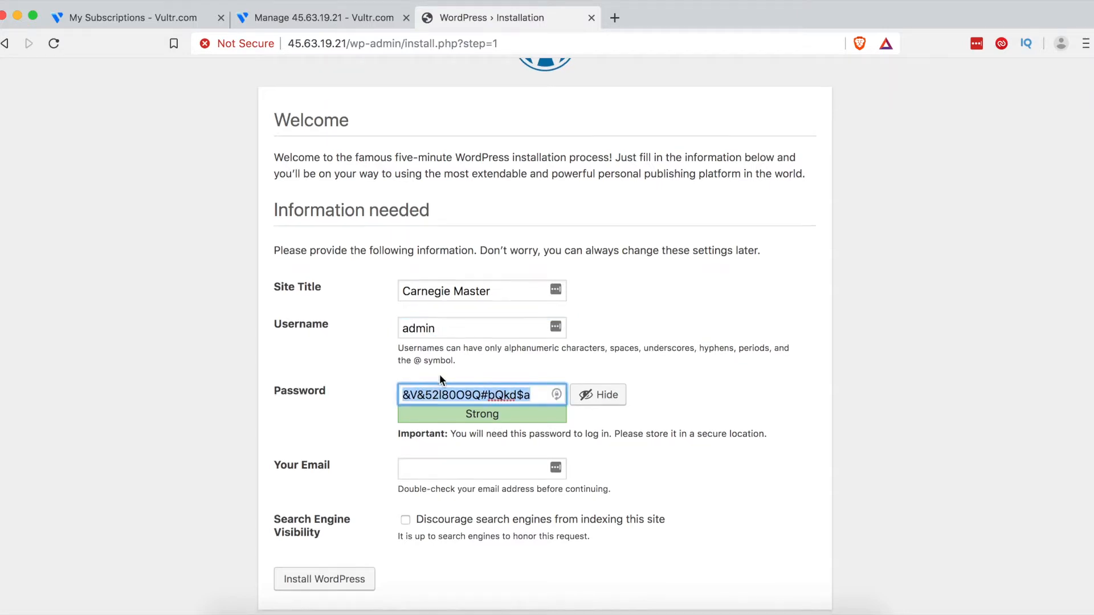
scroll(439, 387, "down", 1)
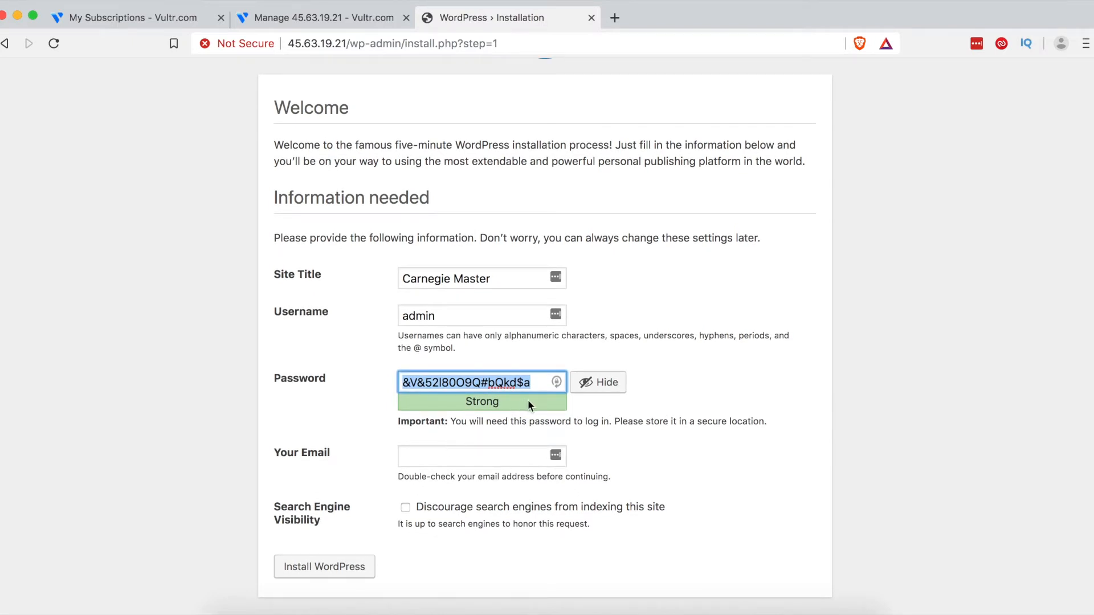
Step: Fill in an admin e-mail address, copy the generated password, and run Install WordPress
left_click(491, 448)
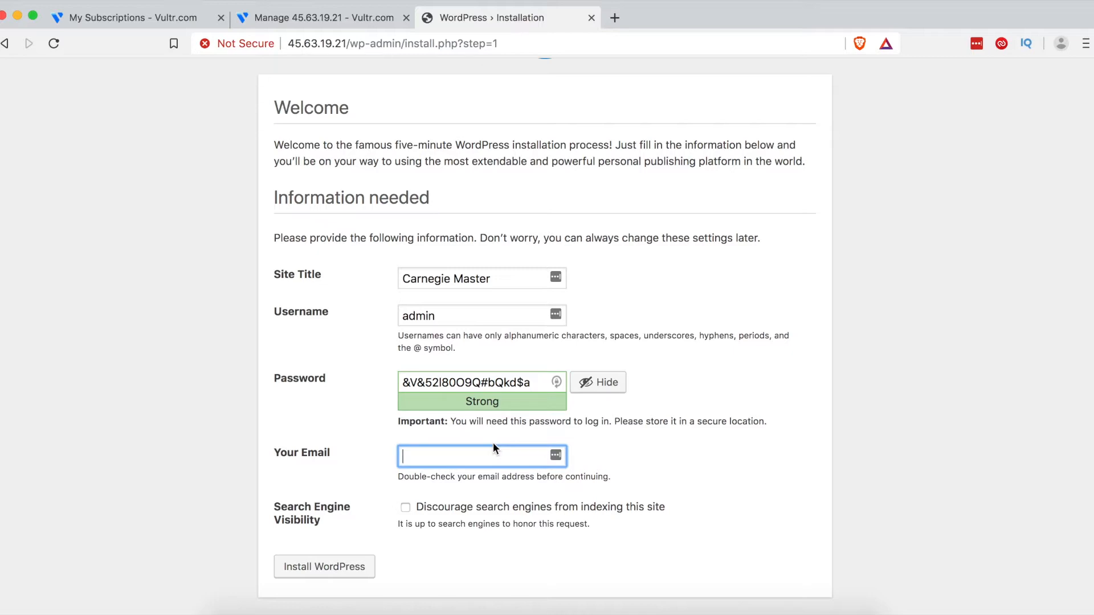
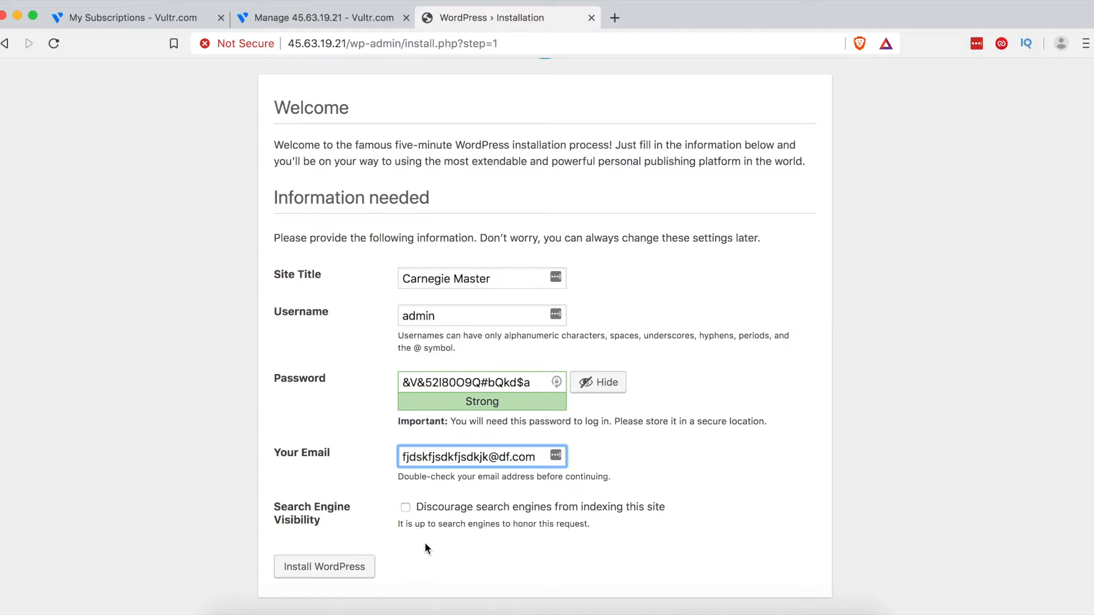
left_click(457, 390)
key("super+a")
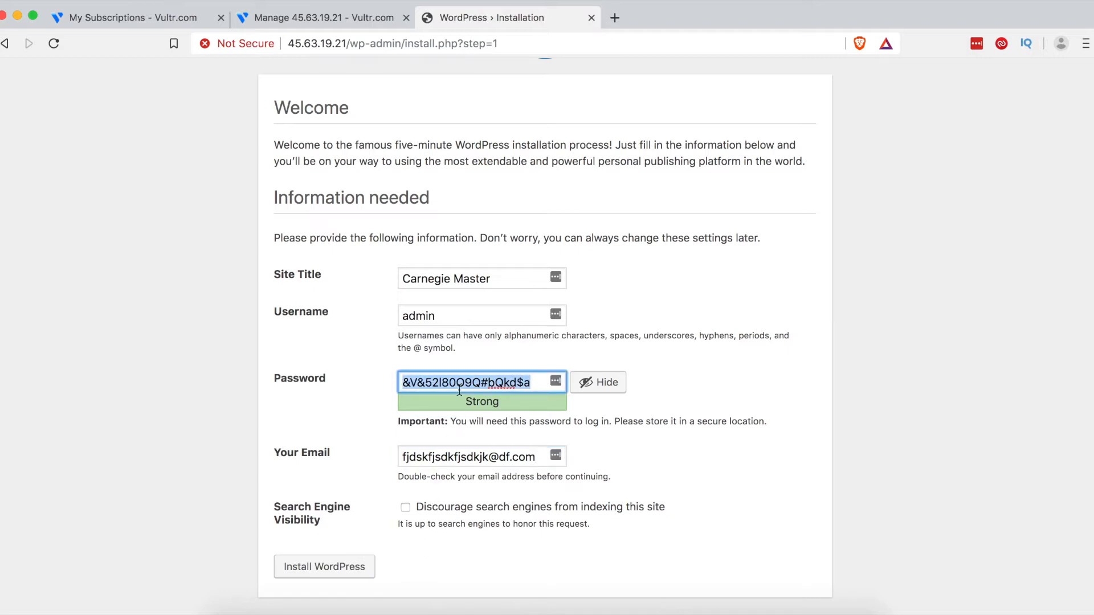
left_click(337, 572)
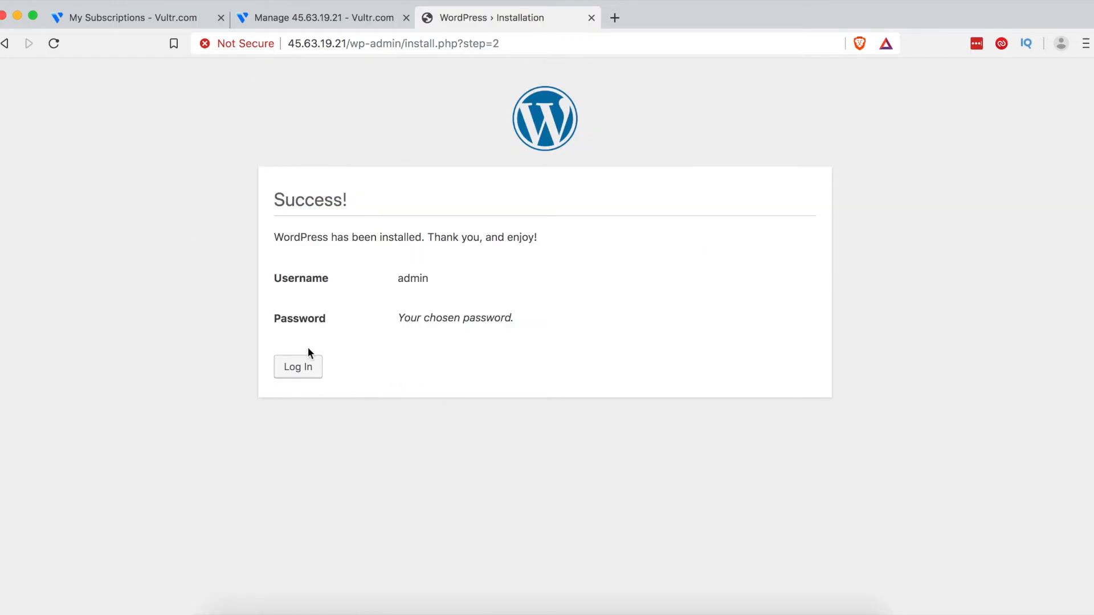
Step: Log in with username admin and the copied generated password
left_click(304, 367)
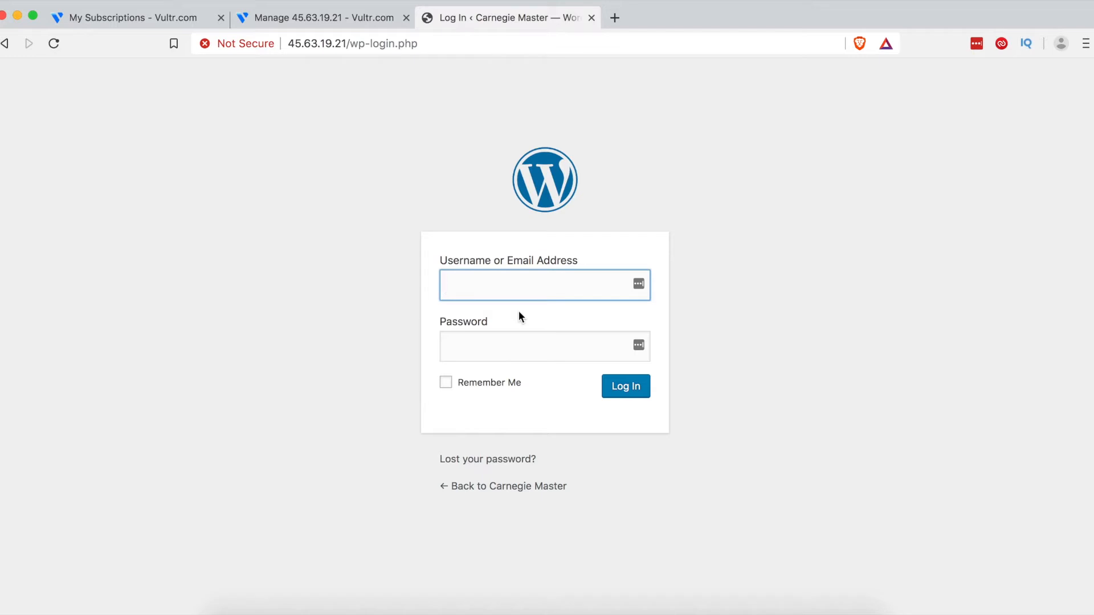
type("admin")
key("Tab")
key("super+v")
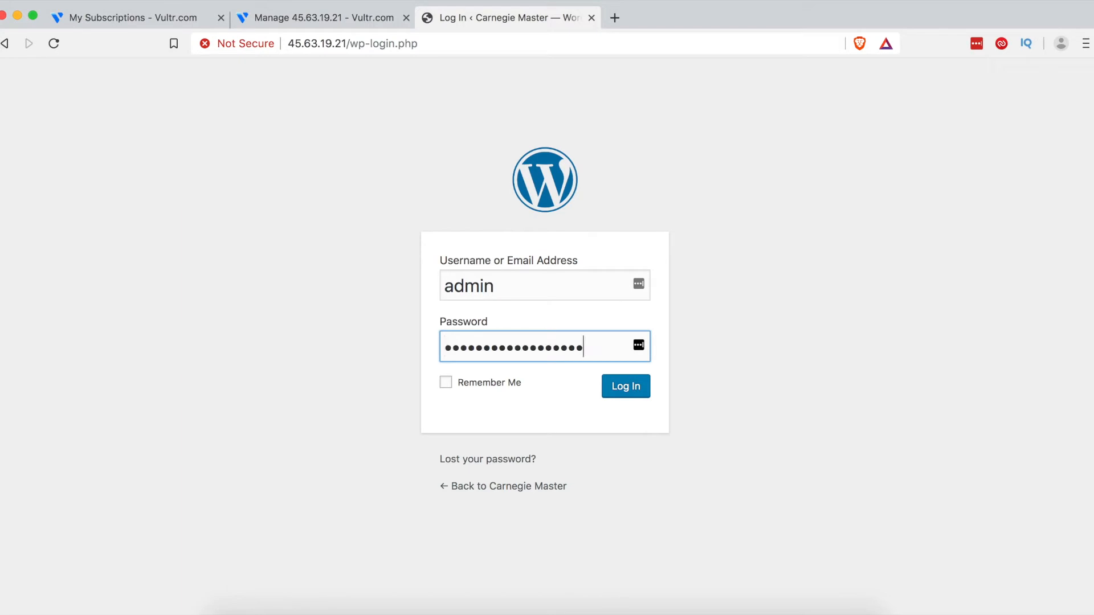
left_click(628, 389)
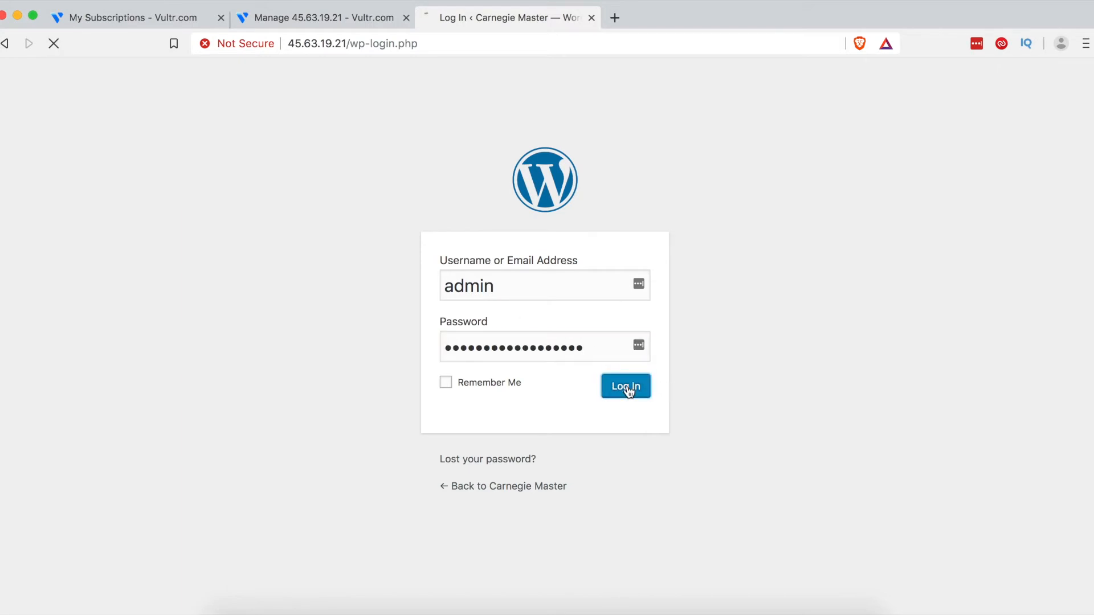
scroll(179, 271, "down", 4)
scroll(188, 275, "up", 4)
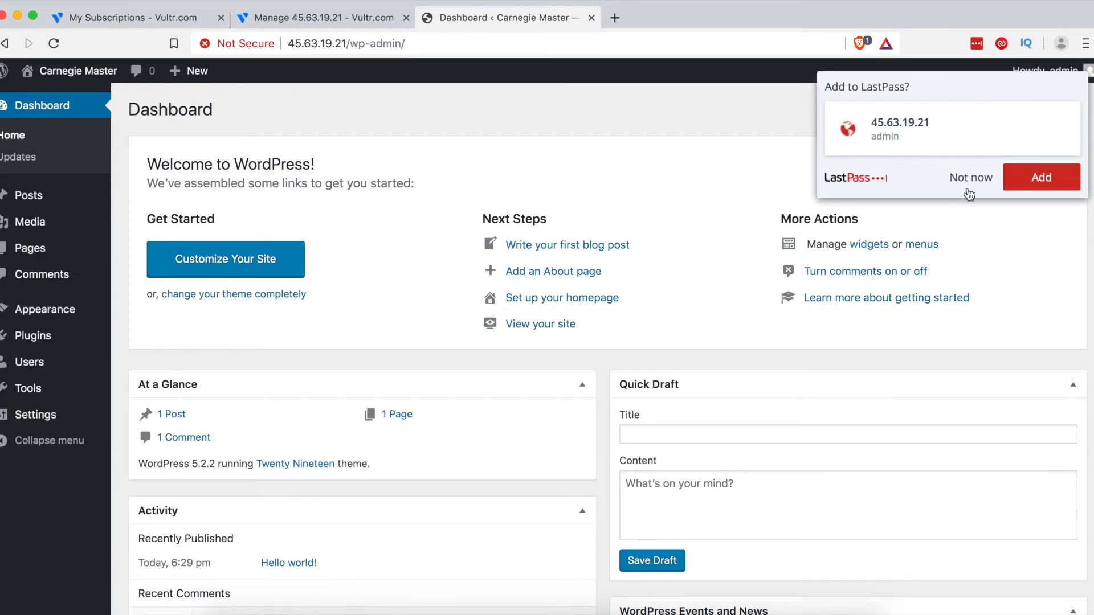
Step: Decline LastPass's save-login offer and view the public Hello world! homepage
left_click(967, 182)
scroll(644, 278, "down", 5)
scroll(644, 278, "up", 5)
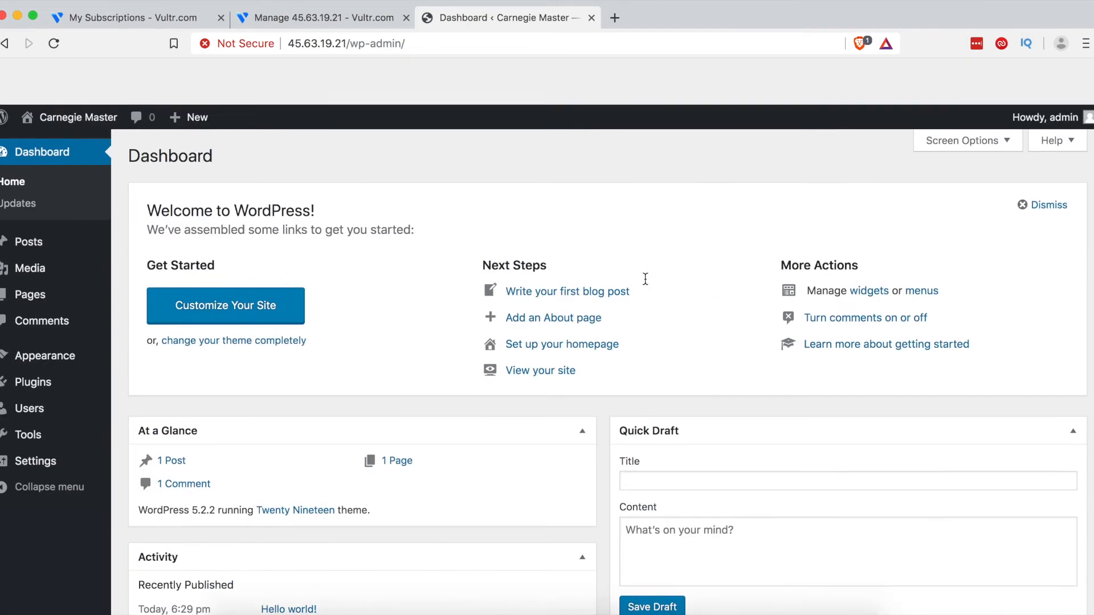
left_click(72, 71)
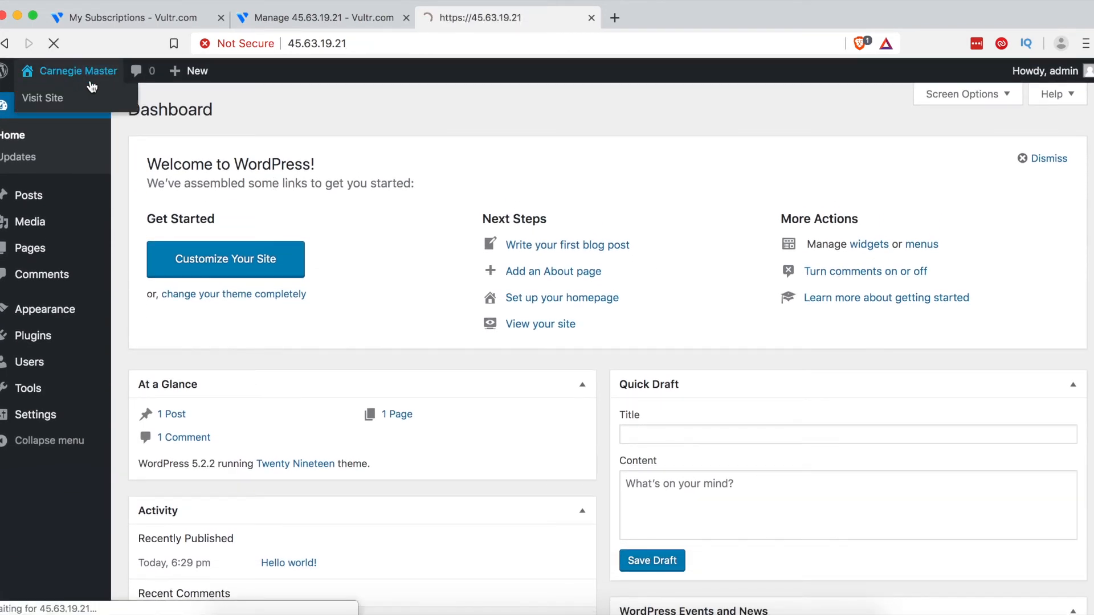
scroll(341, 432, "down", 5)
scroll(341, 432, "up", 5)
scroll(340, 432, "down", 5)
scroll(341, 432, "up", 5)
scroll(341, 432, "down", 10)
scroll(340, 432, "up", 8)
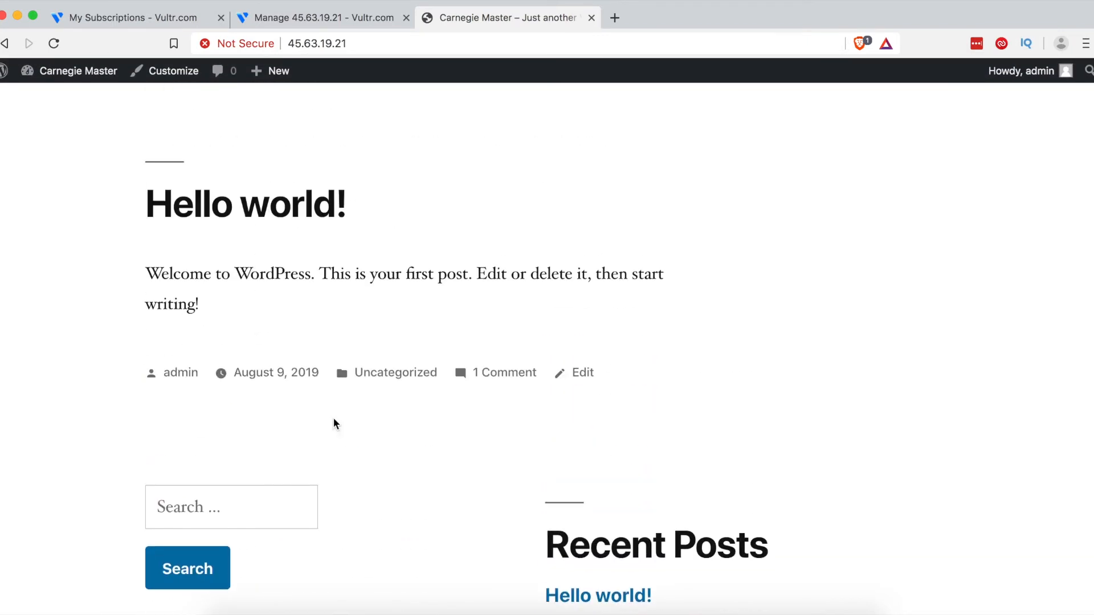
Step: Return to the admin area, look at the Tools page, then go back to the Dashboard
left_click(107, 79)
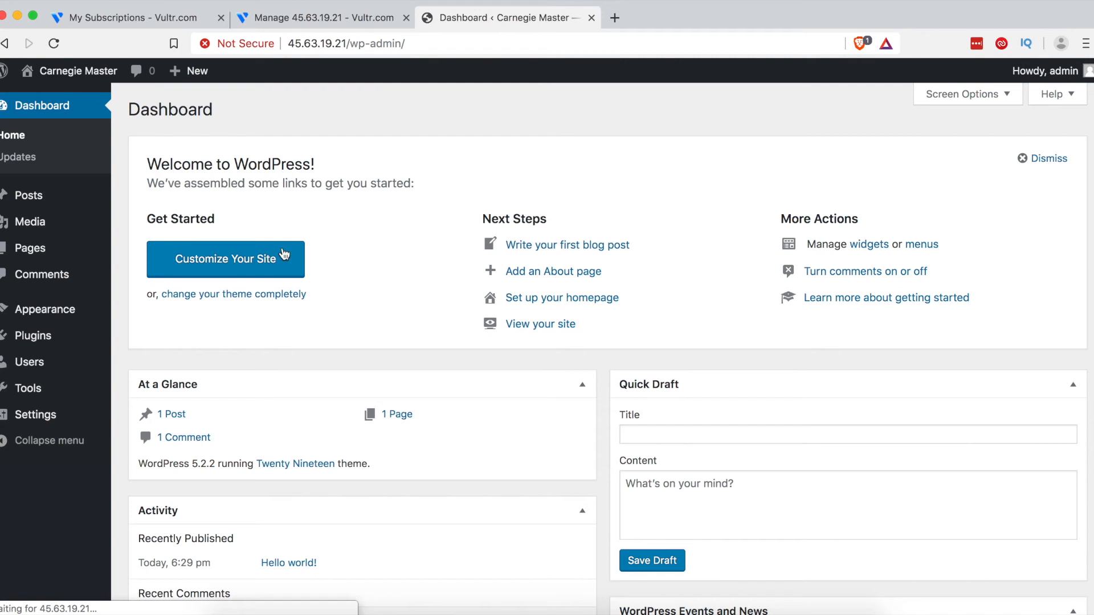
mouse_move(28, 319)
left_click(35, 387)
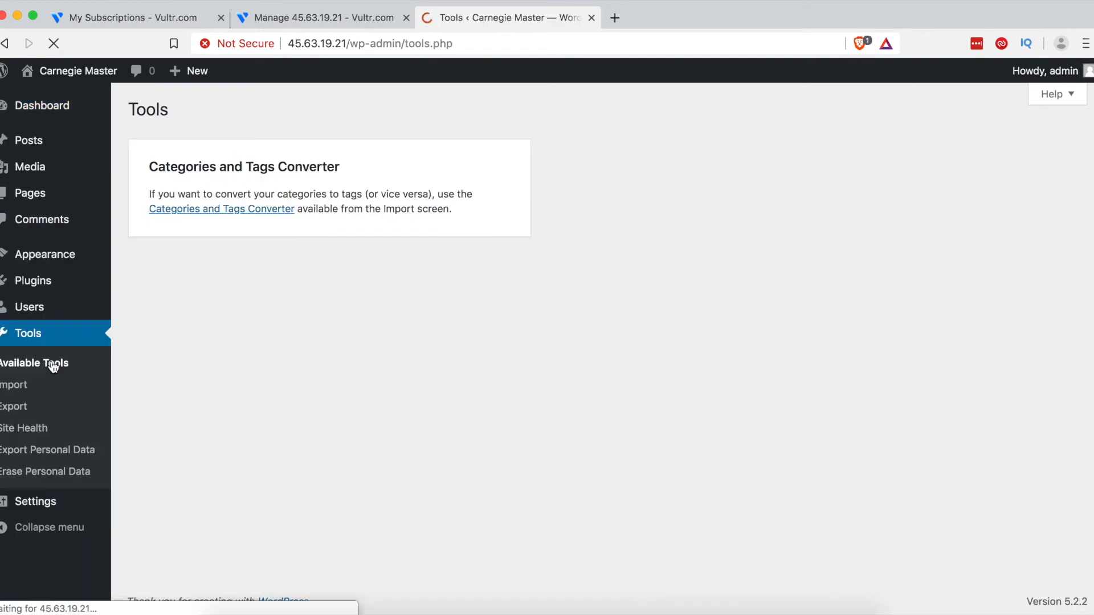
left_click(32, 109)
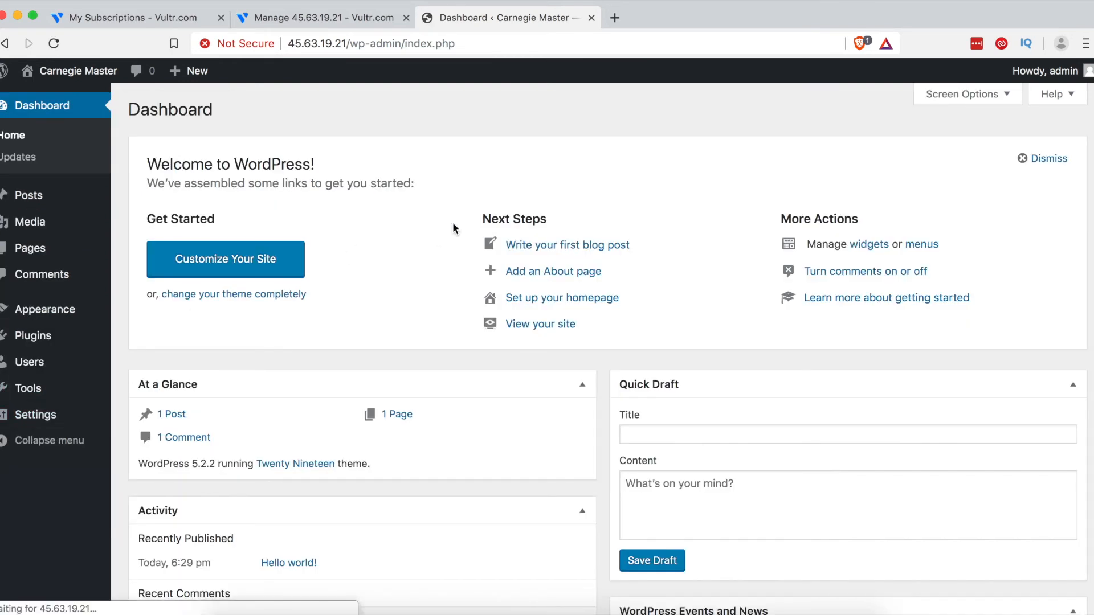
scroll(411, 324, "down", 5)
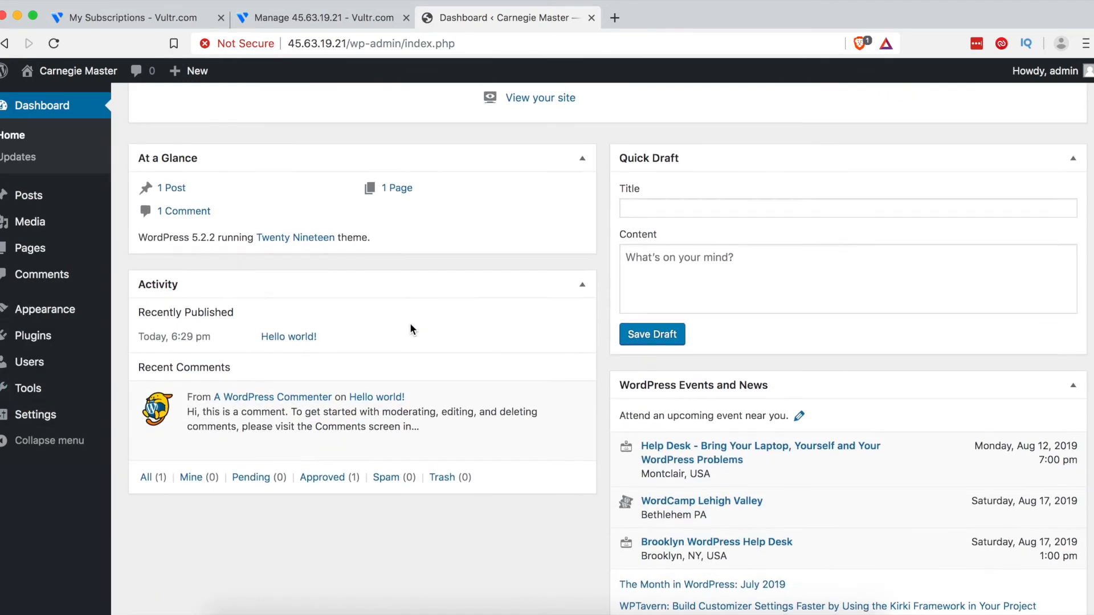
scroll(410, 327, "down", 3)
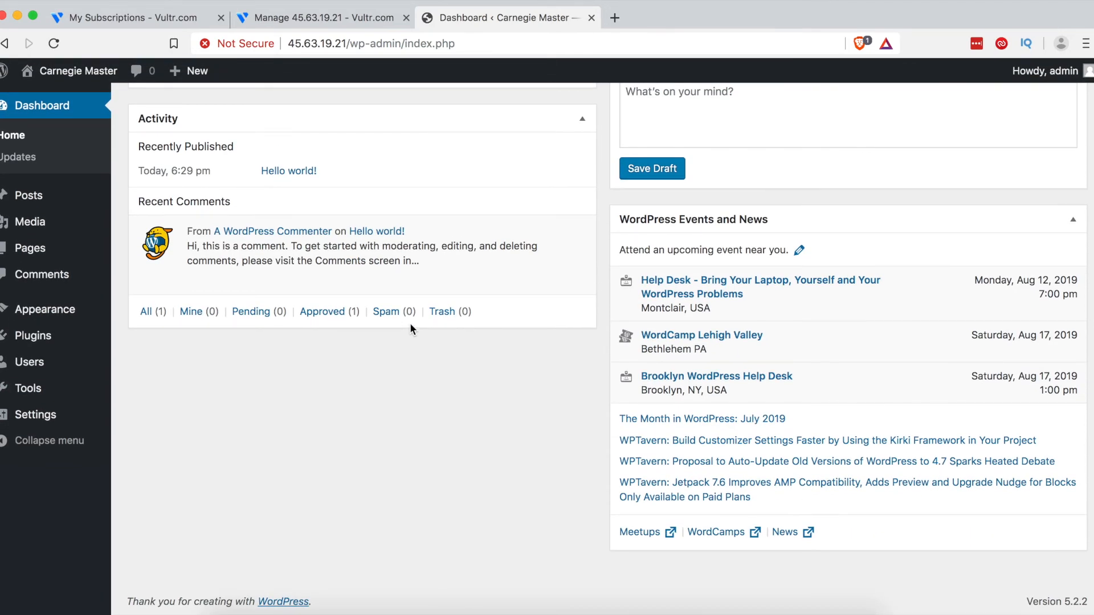
scroll(409, 323, "up", 8)
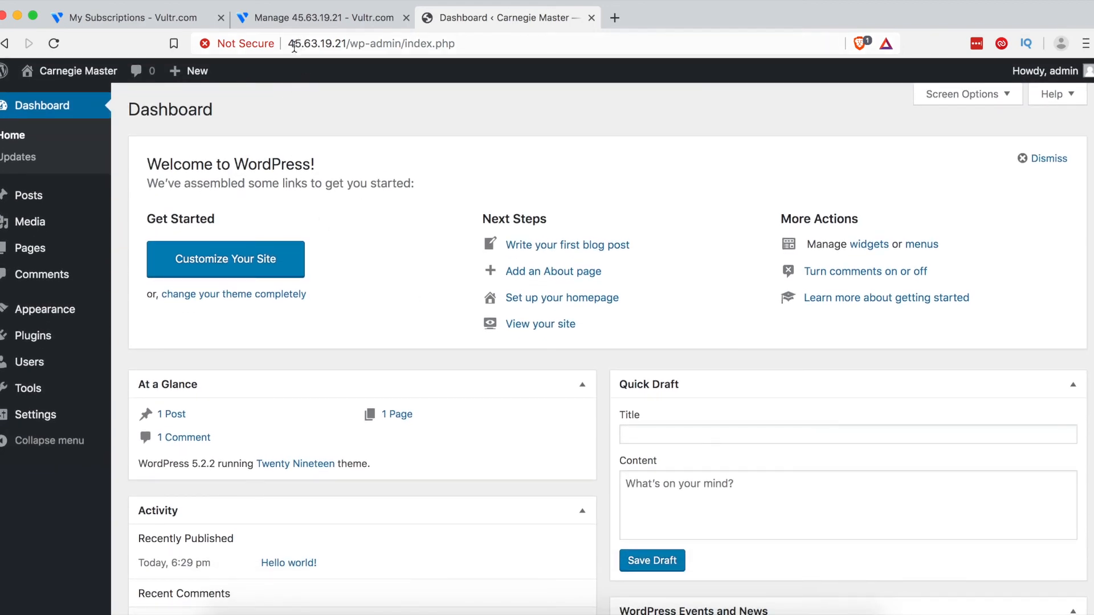
Step: Briefly select the site's IP address, then check the Vultr server page and return to WordPress
left_click_drag(289, 44, 318, 44)
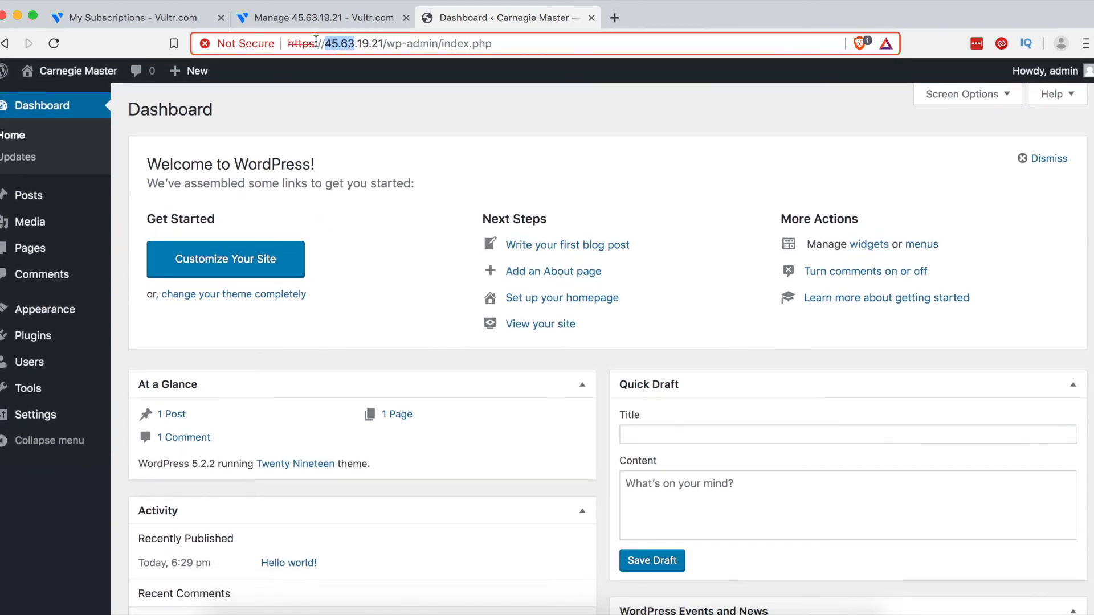
left_click(345, 124)
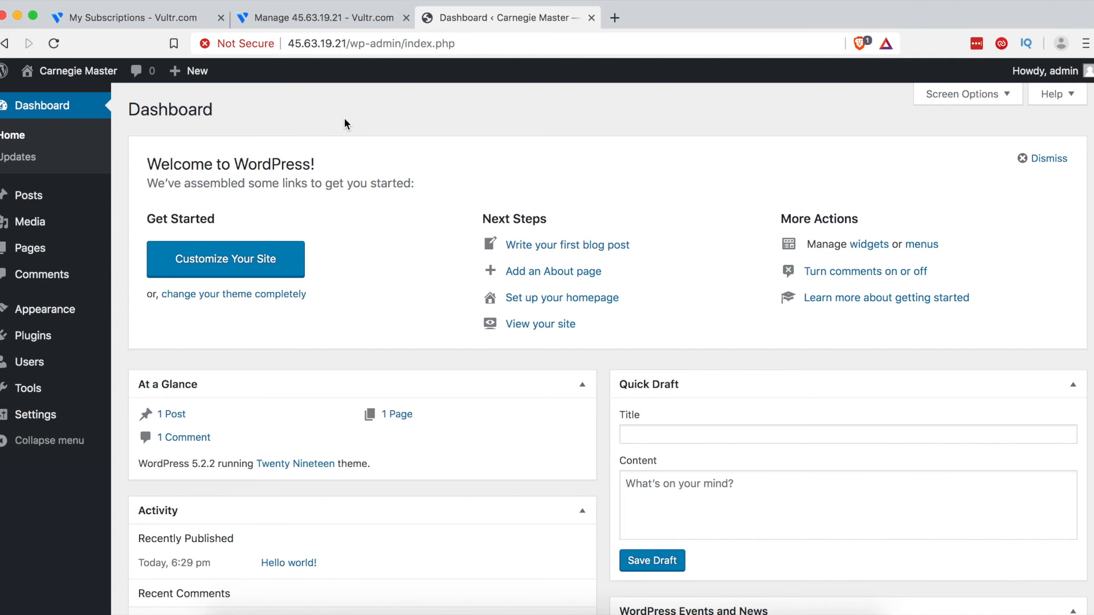
left_click(367, 17)
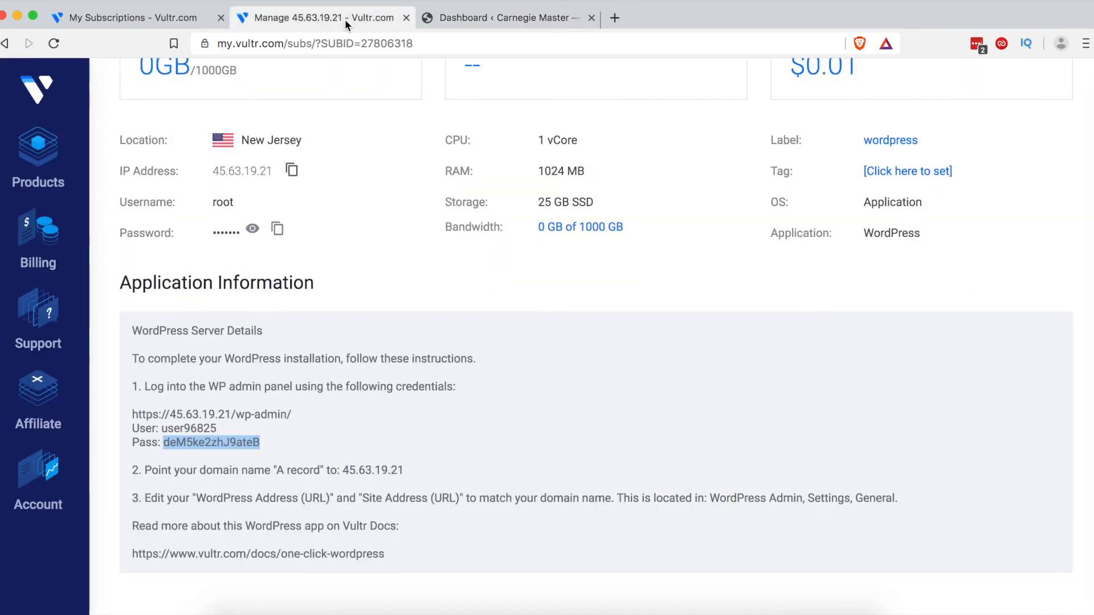
left_click(461, 22)
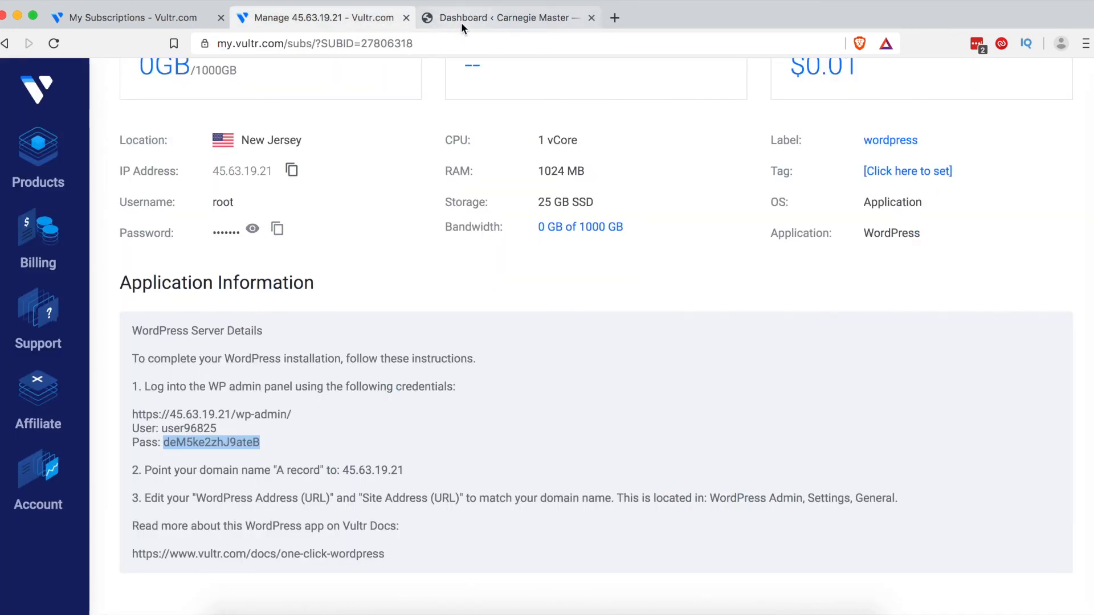